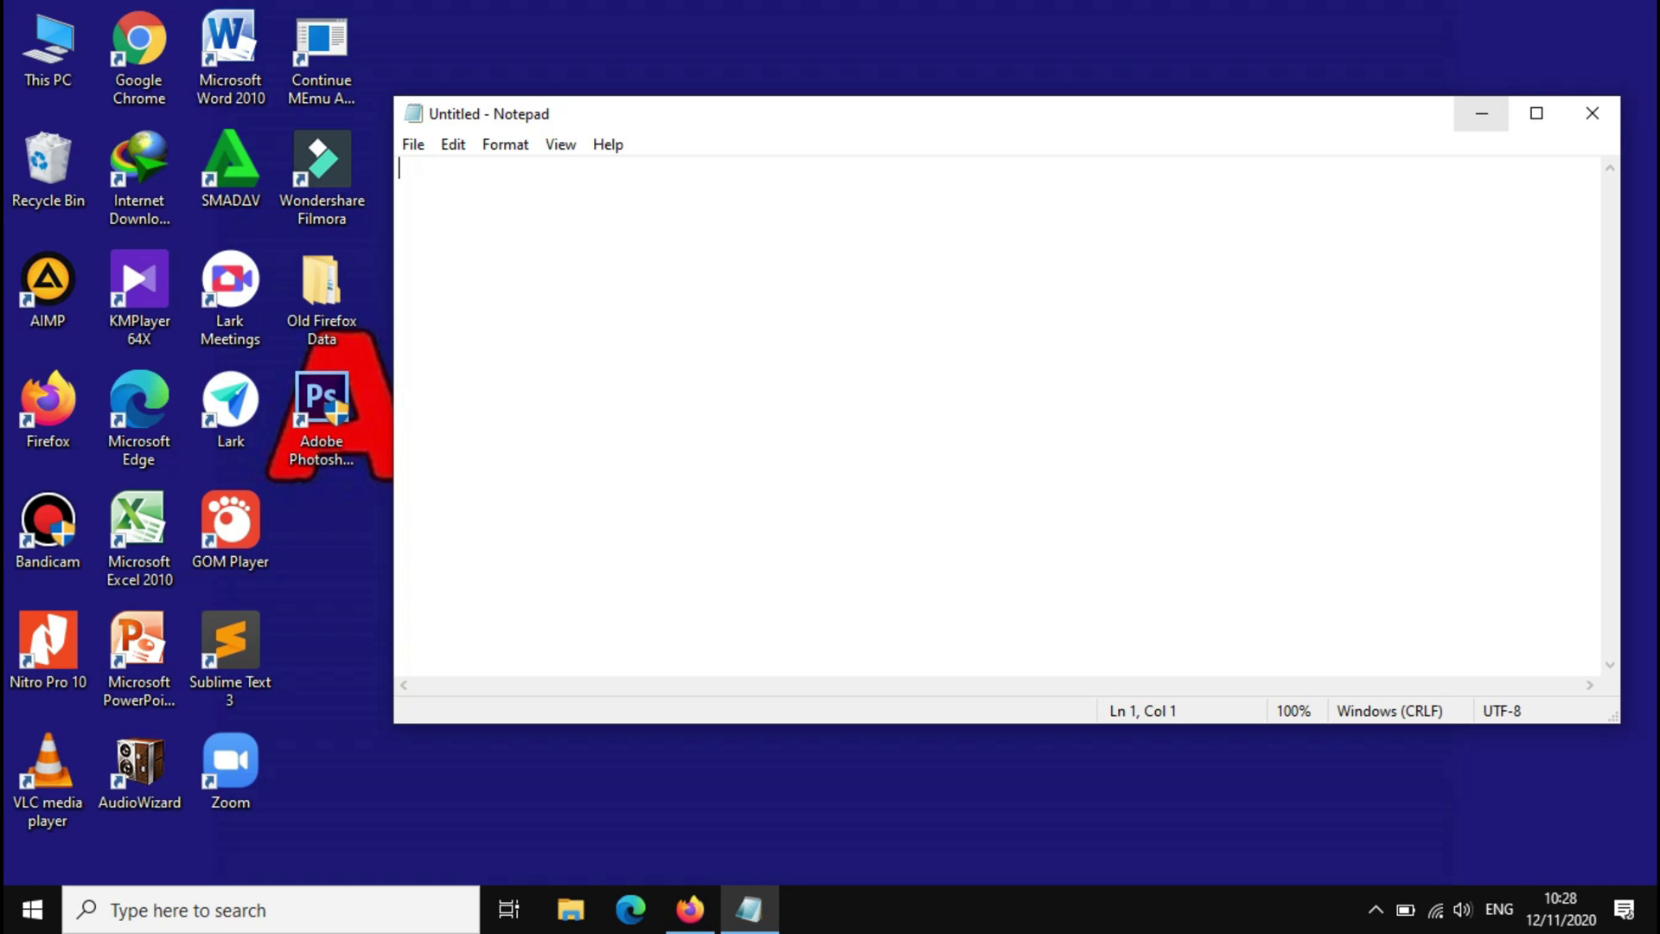
Minimize the empty note, switch to Firefox and examine the KeyTweak download page's title, supported systems, version and file size.
left_click(1483, 113)
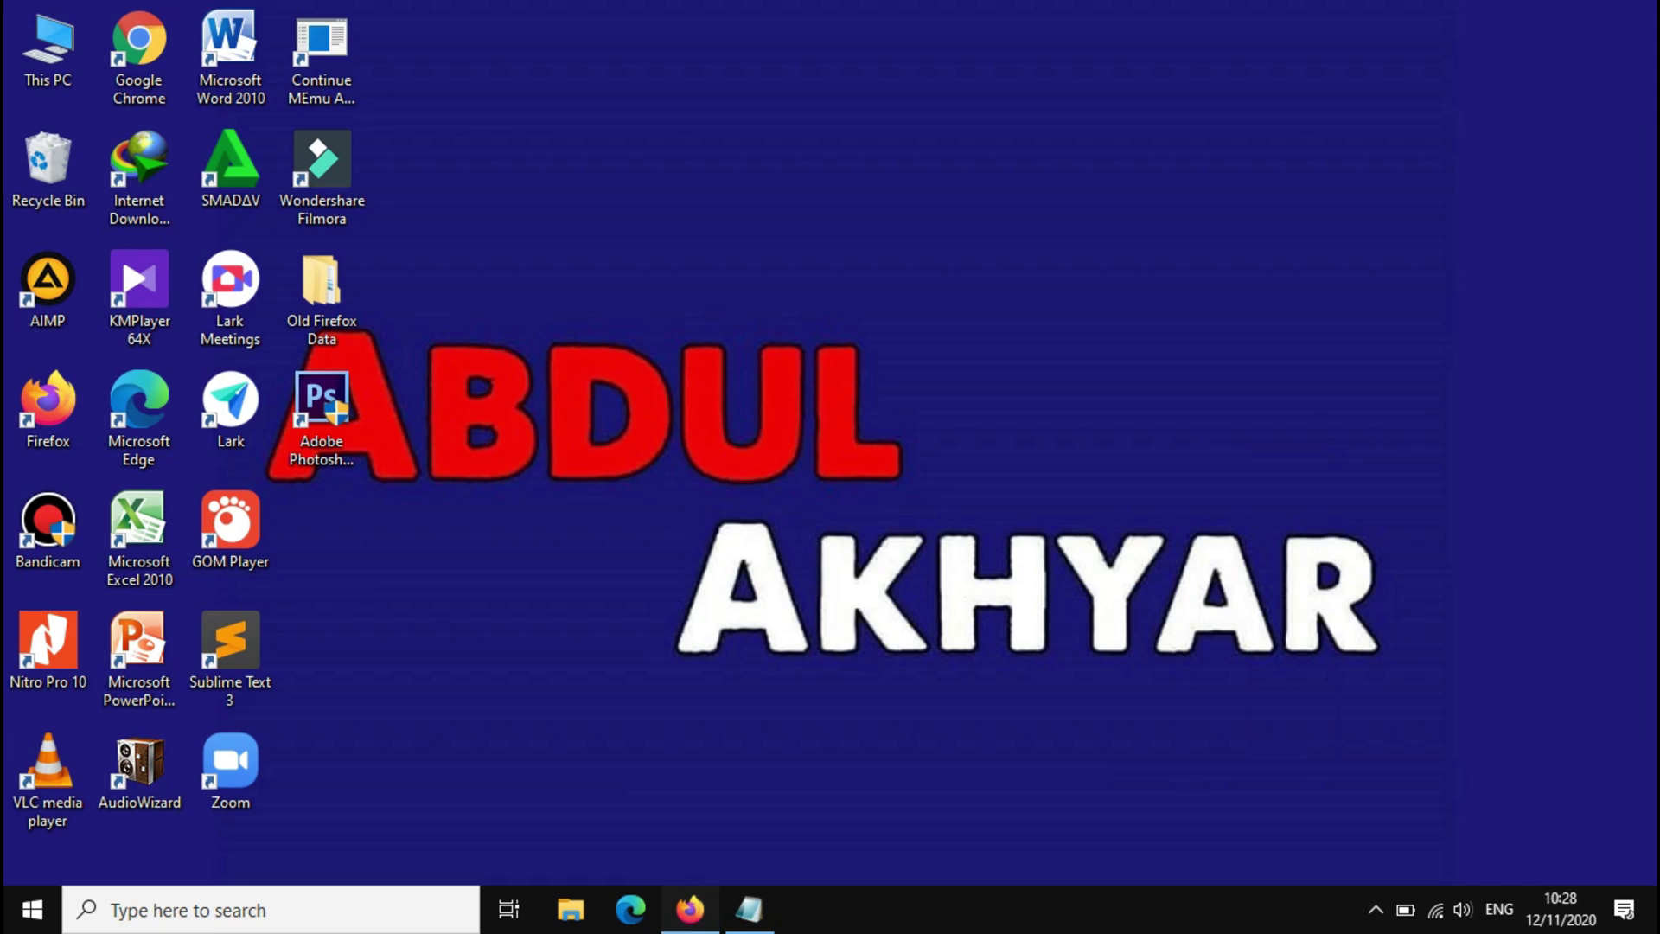
left_click(689, 909)
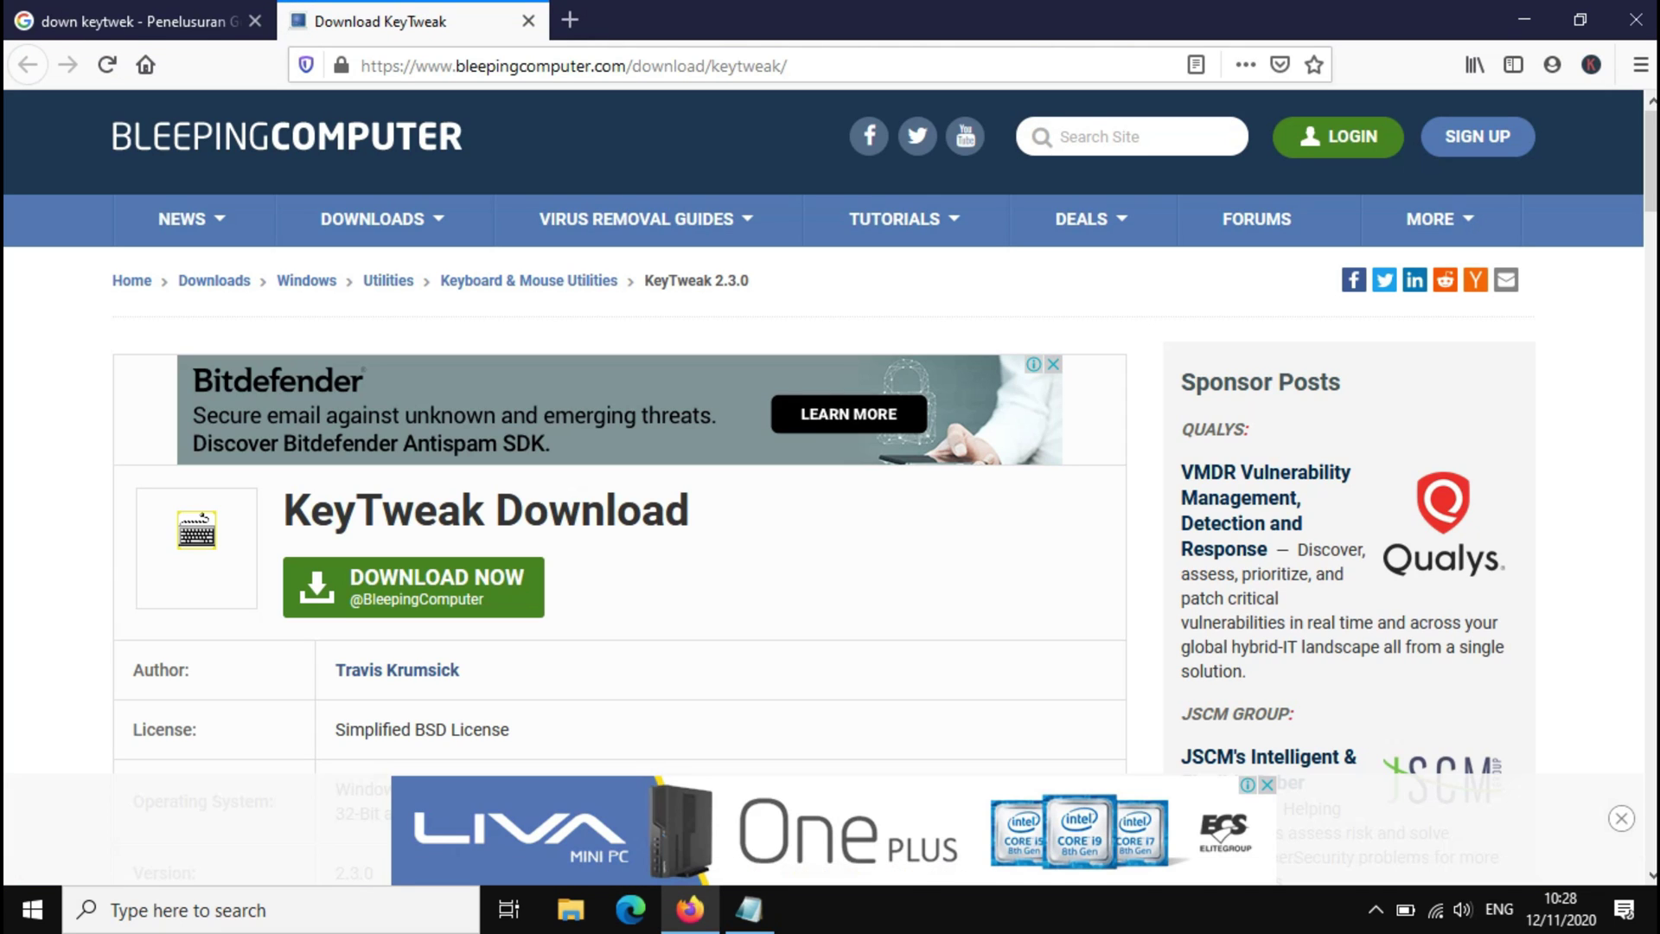
left_click_drag(285, 511, 642, 511)
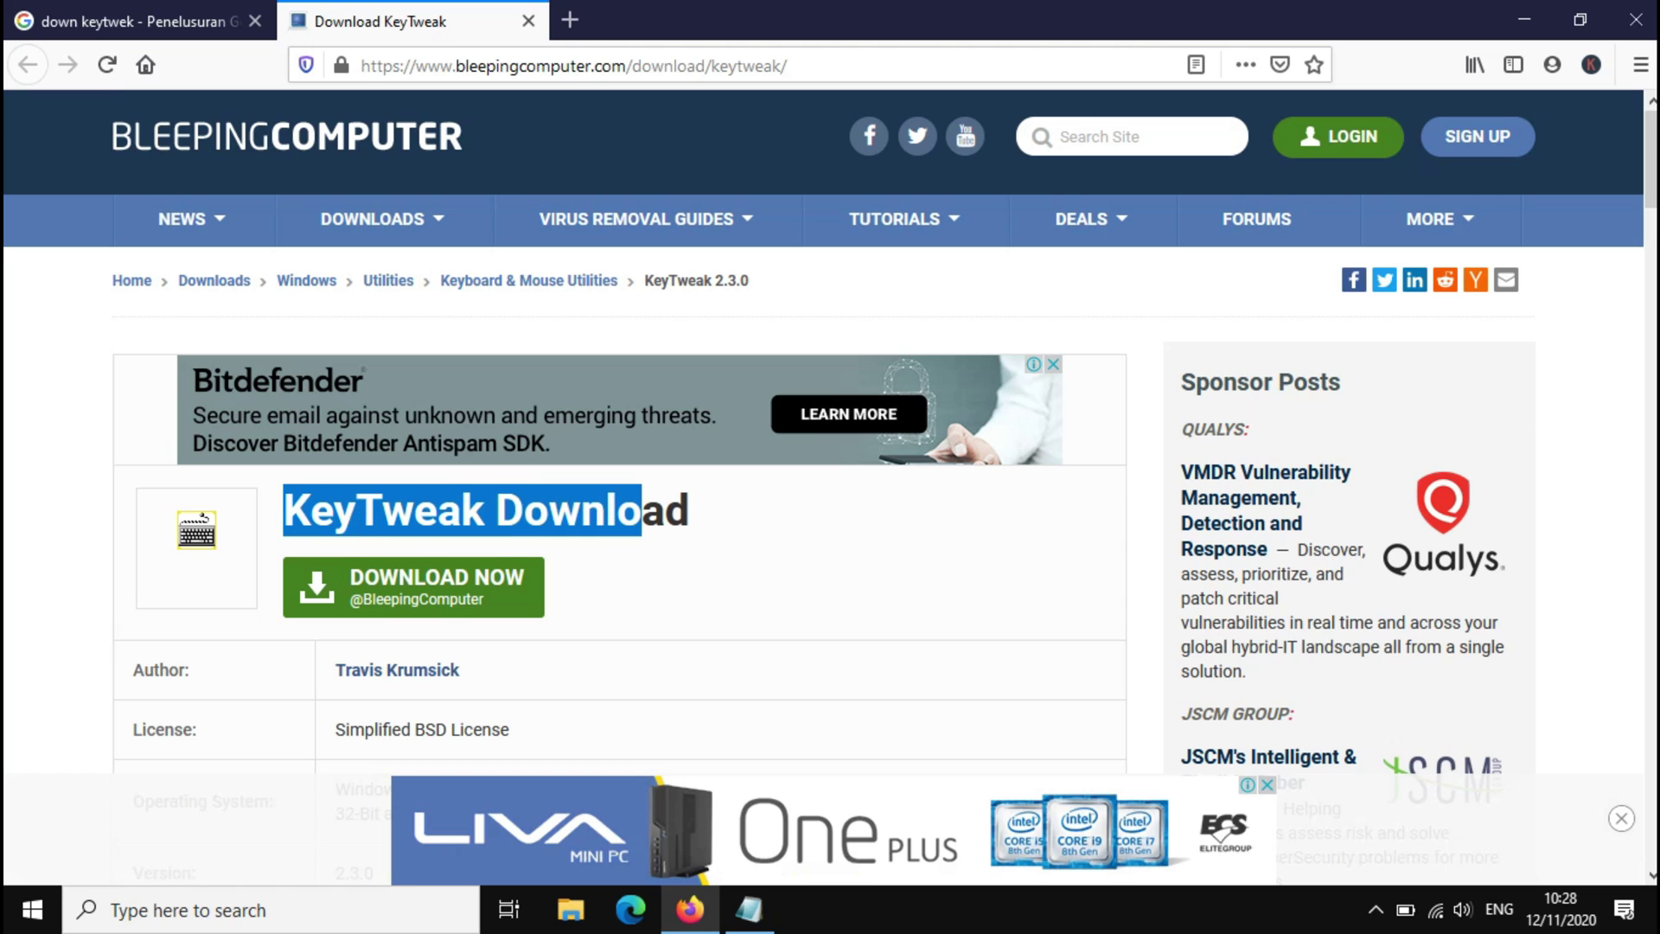
scroll(641, 511, "down", 3)
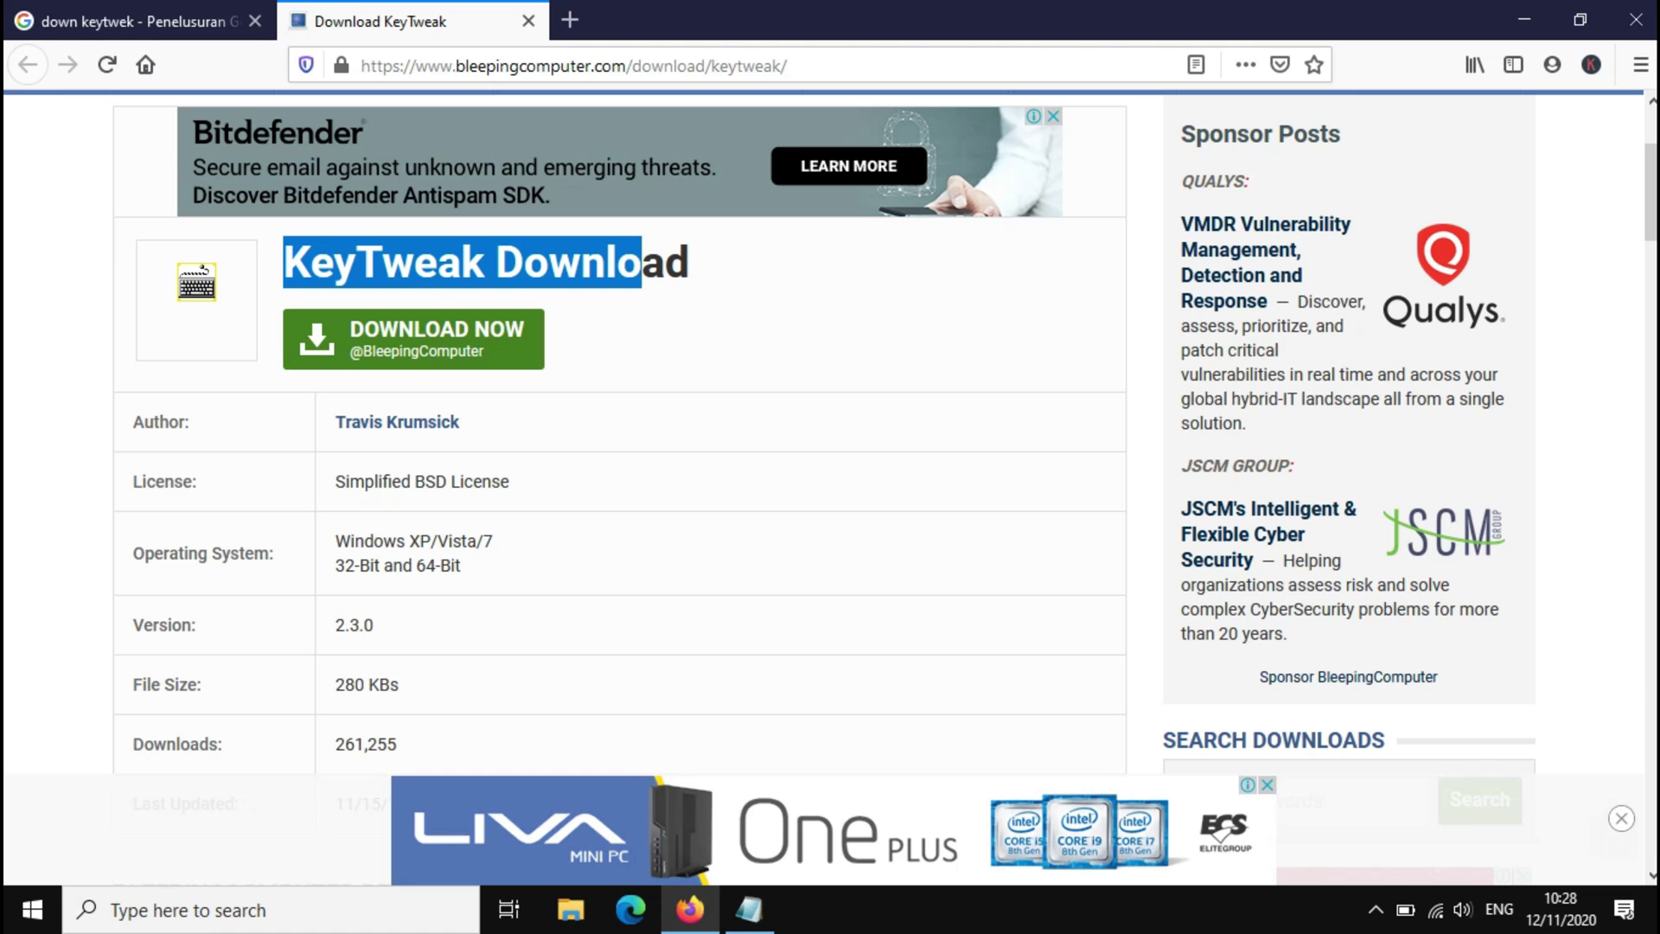
scroll(830, 433, "up", 3)
scroll(831, 432, "down", 3)
scroll(641, 385, "up", 1)
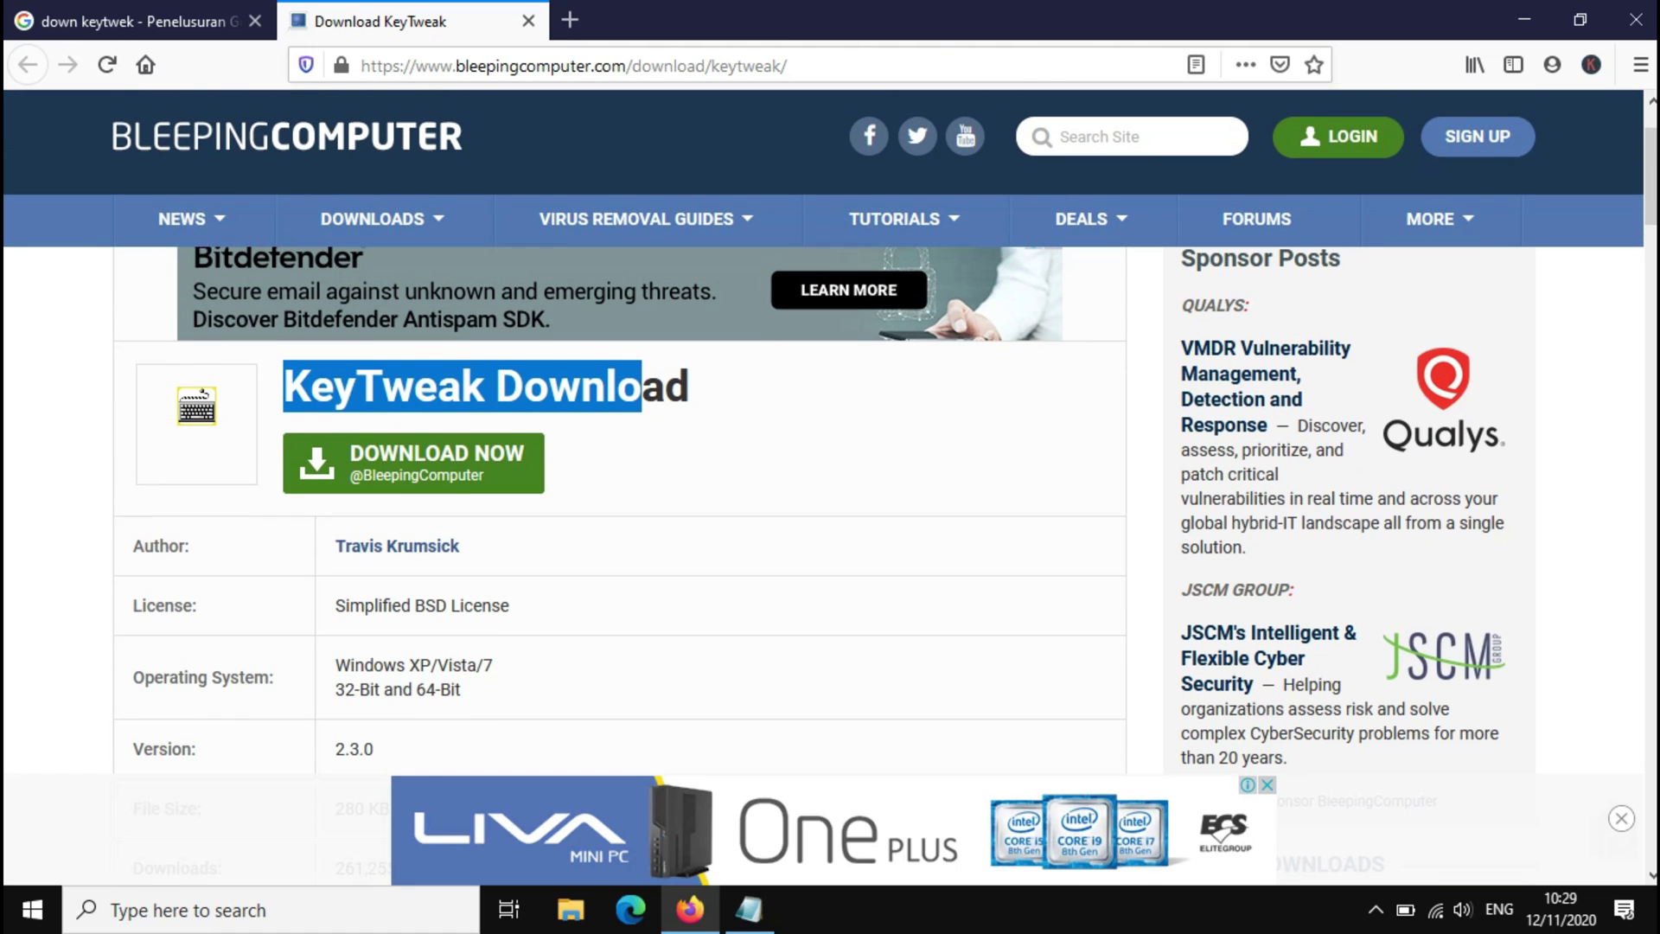
left_click(692, 386)
left_click_drag(692, 385, 284, 385)
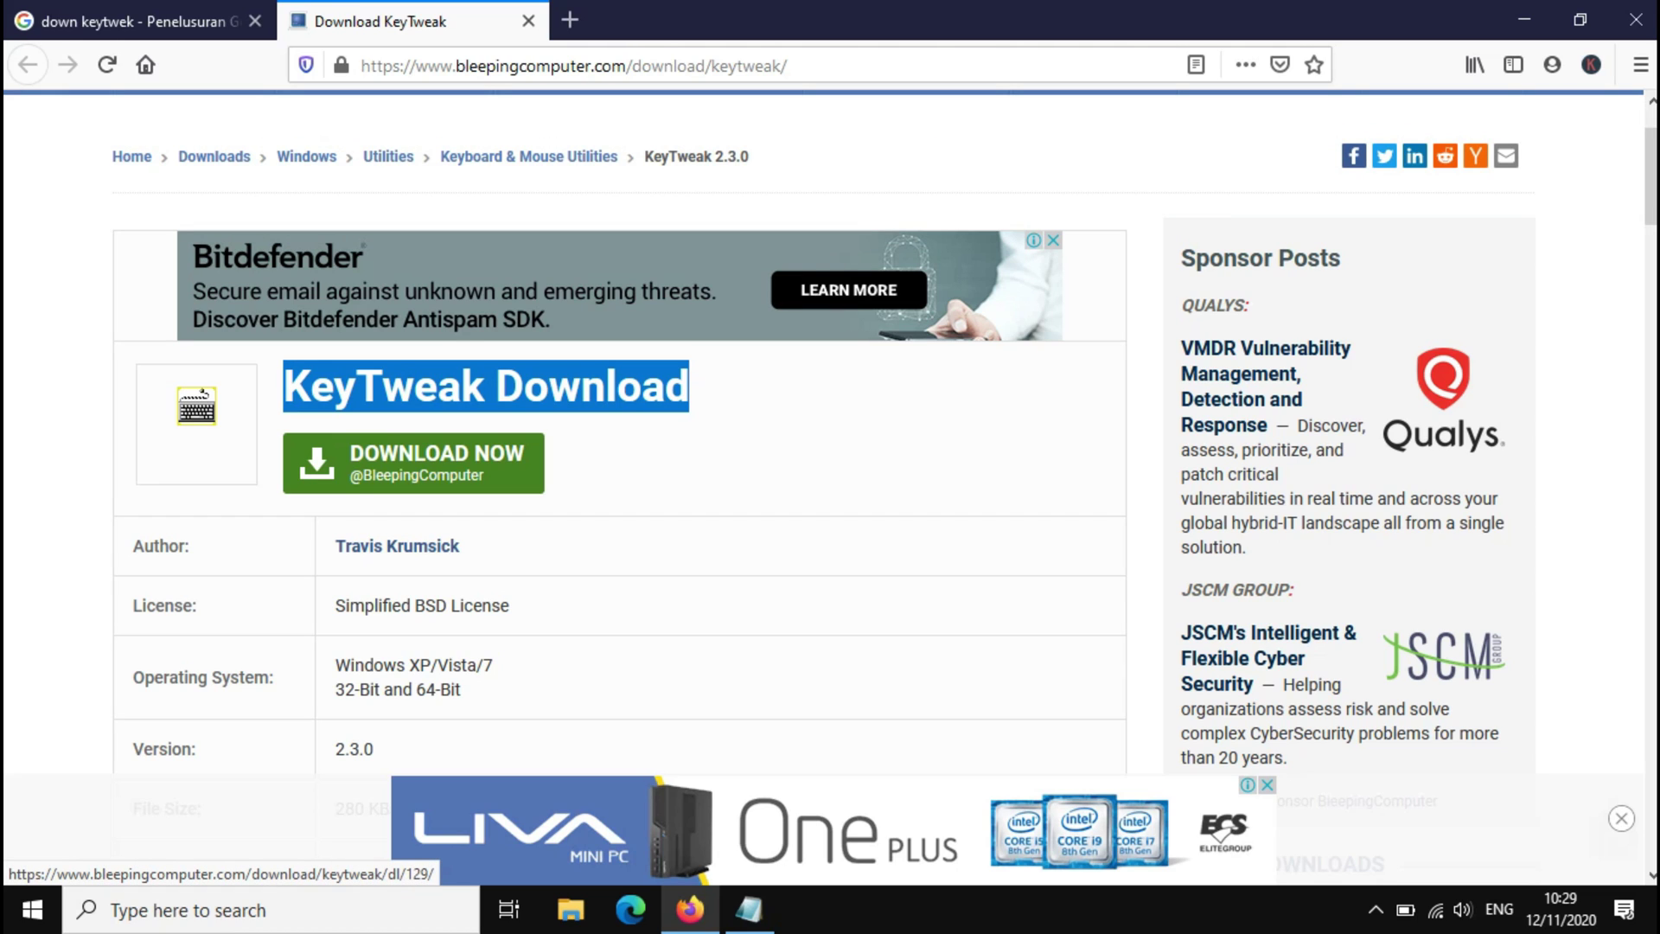
left_click(1621, 818)
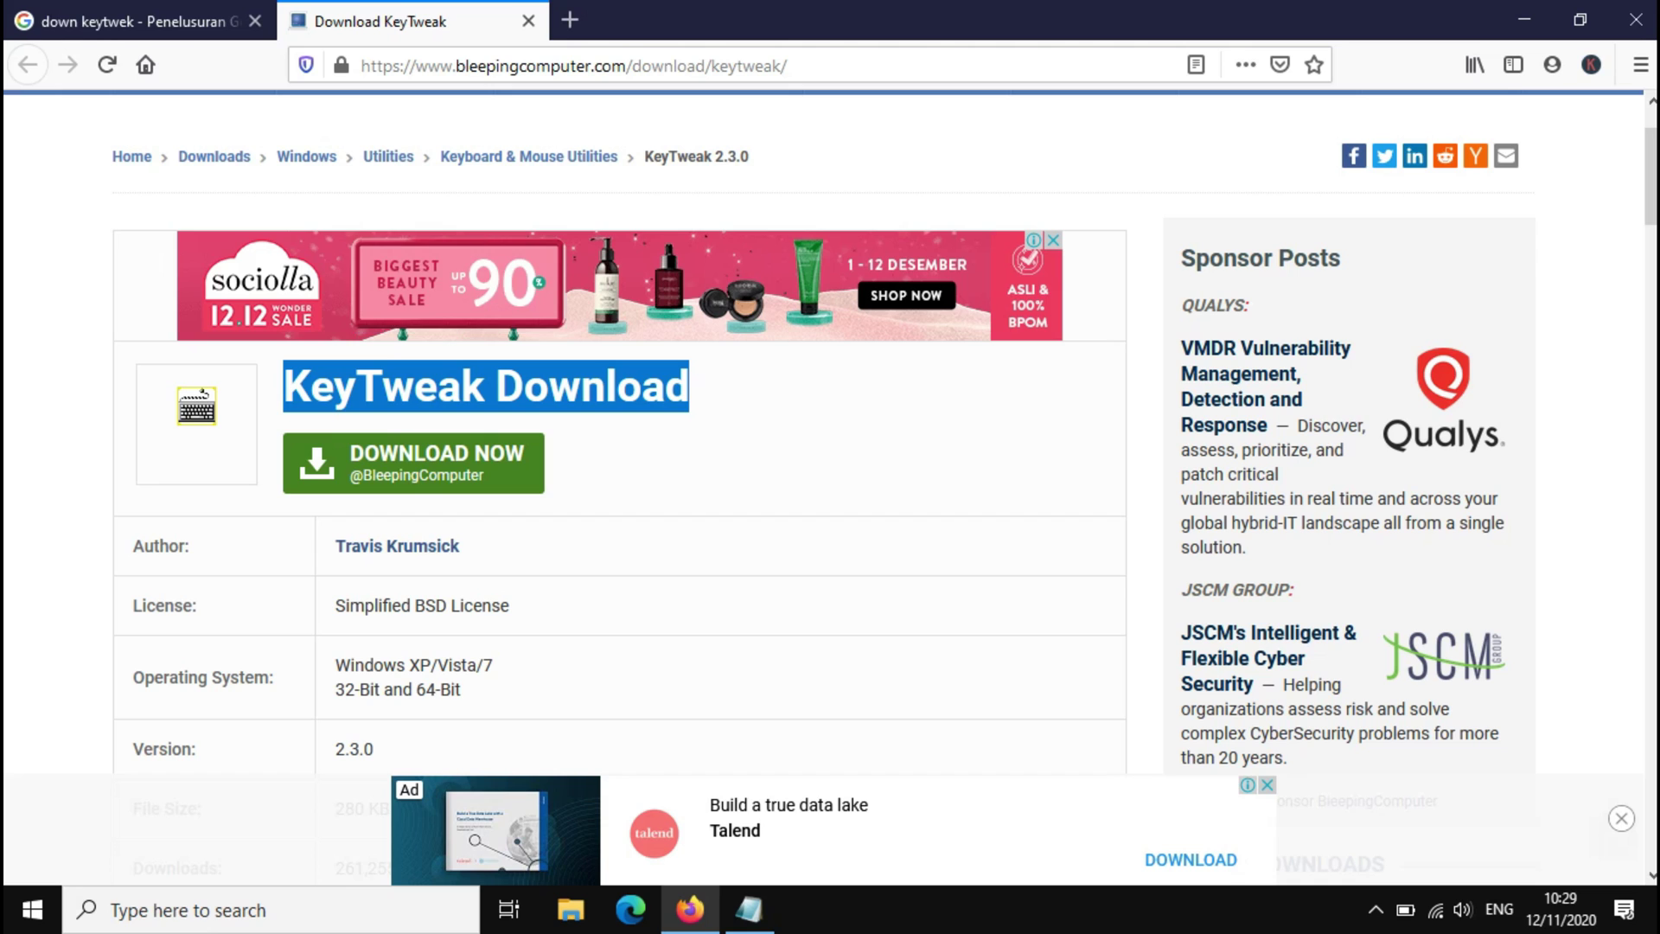
Download KeyTweak from BleepingComputer and save the installer file KeyTweak_install.exe.
left_click(413, 463)
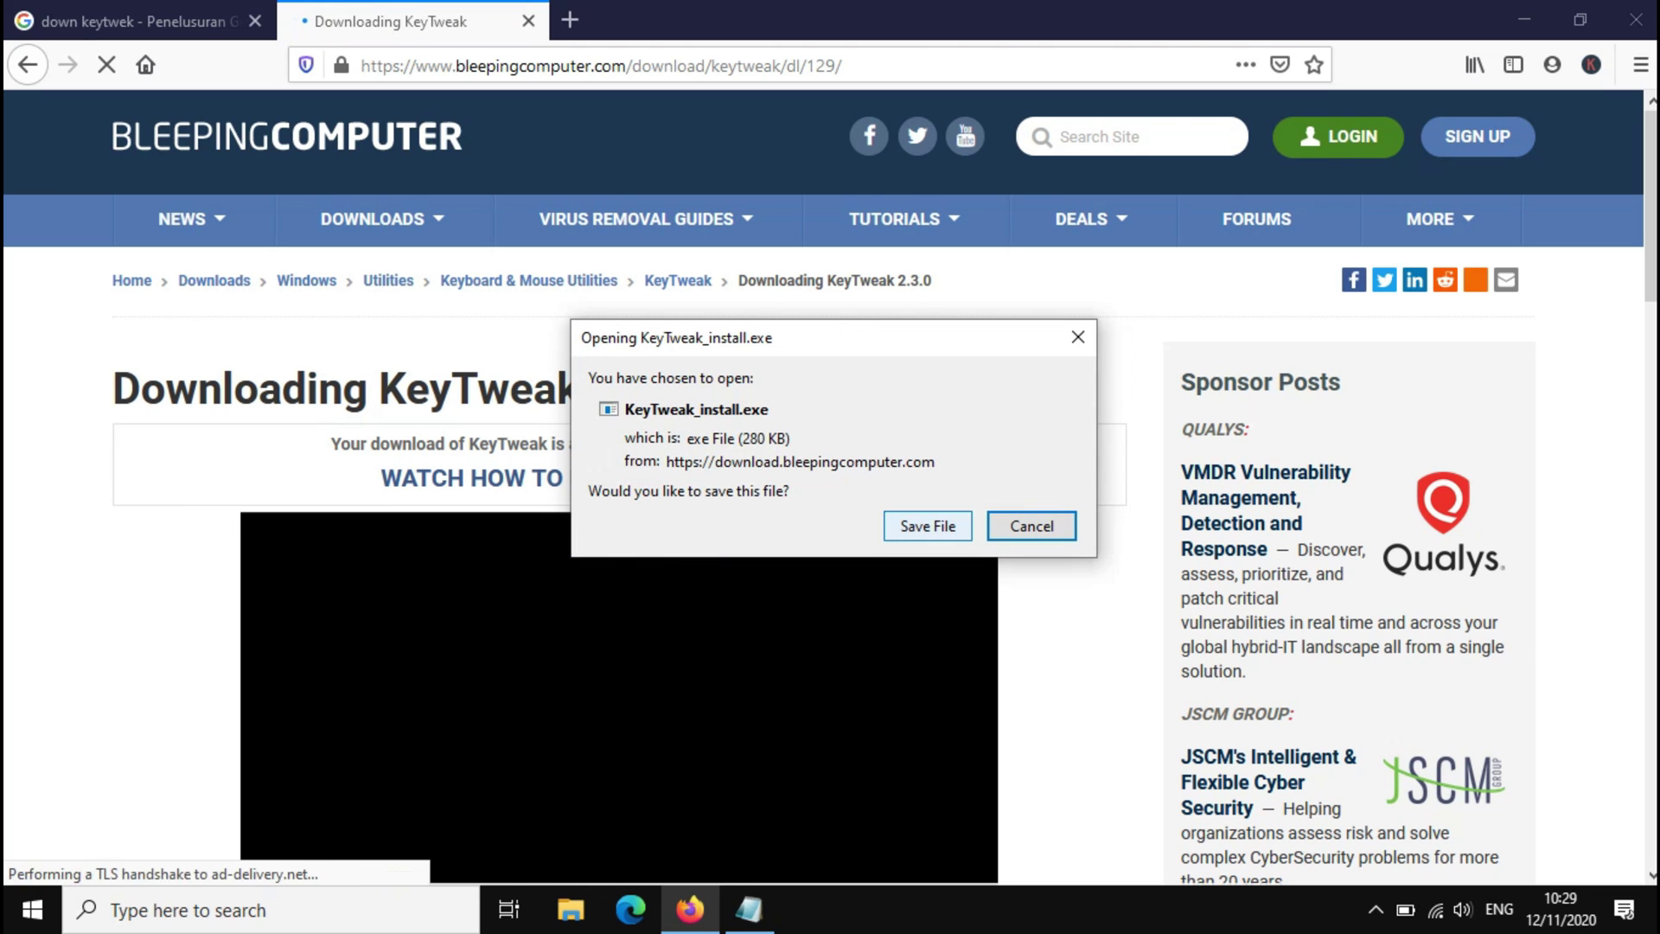
left_click(927, 526)
left_click(201, 21)
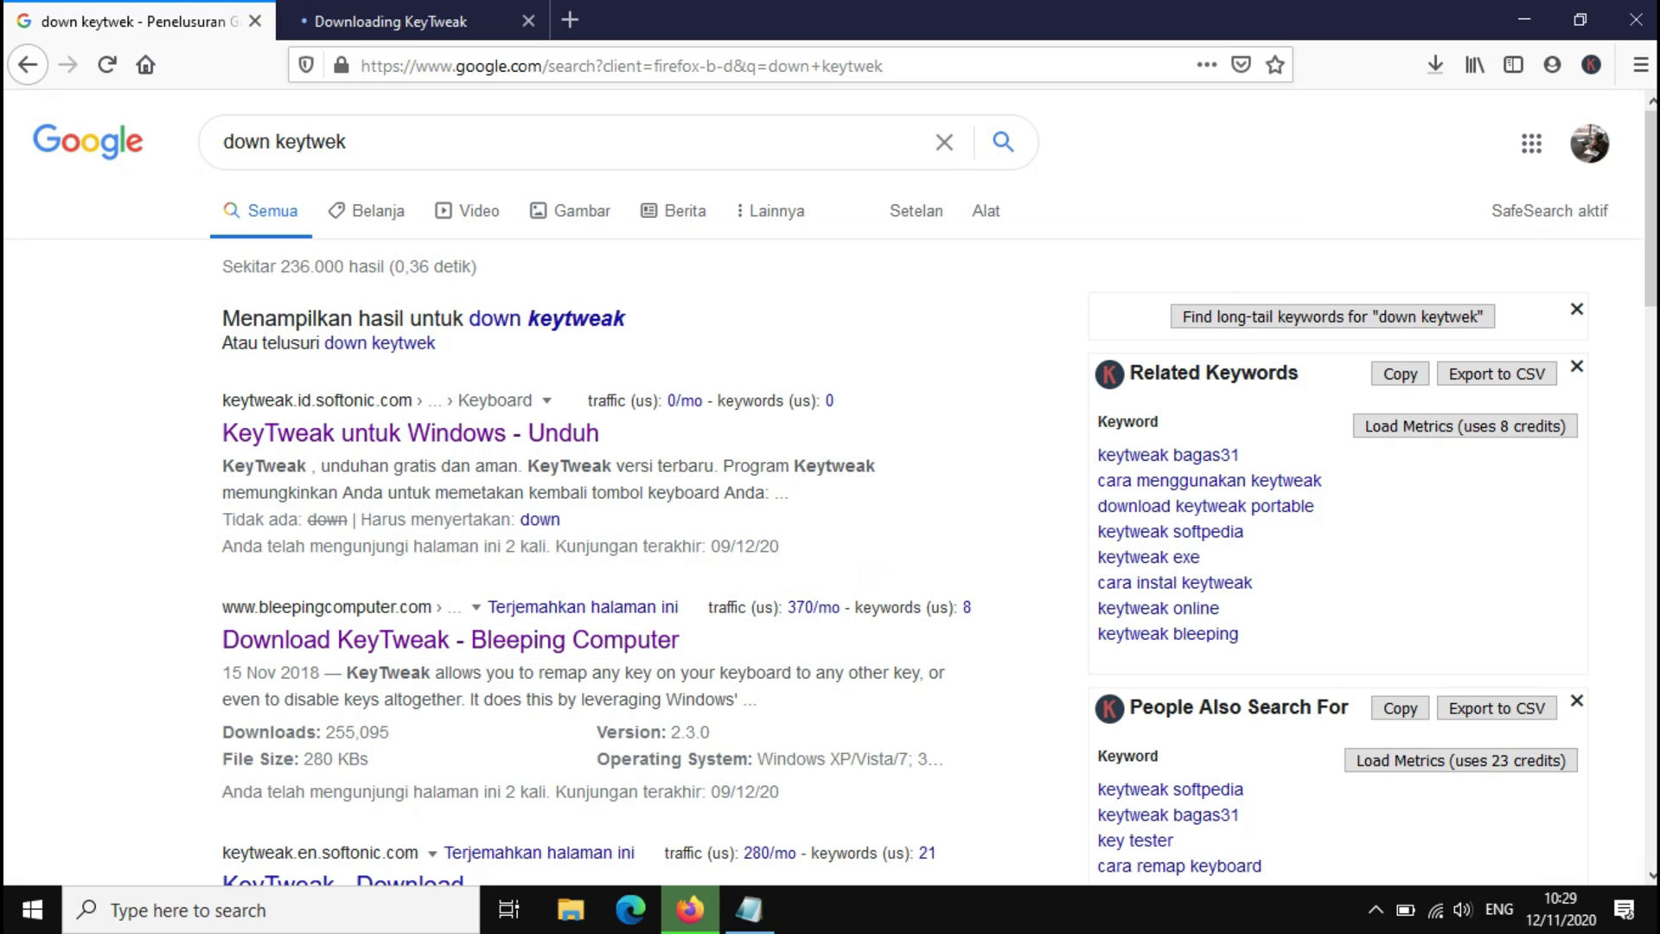
left_click(389, 22)
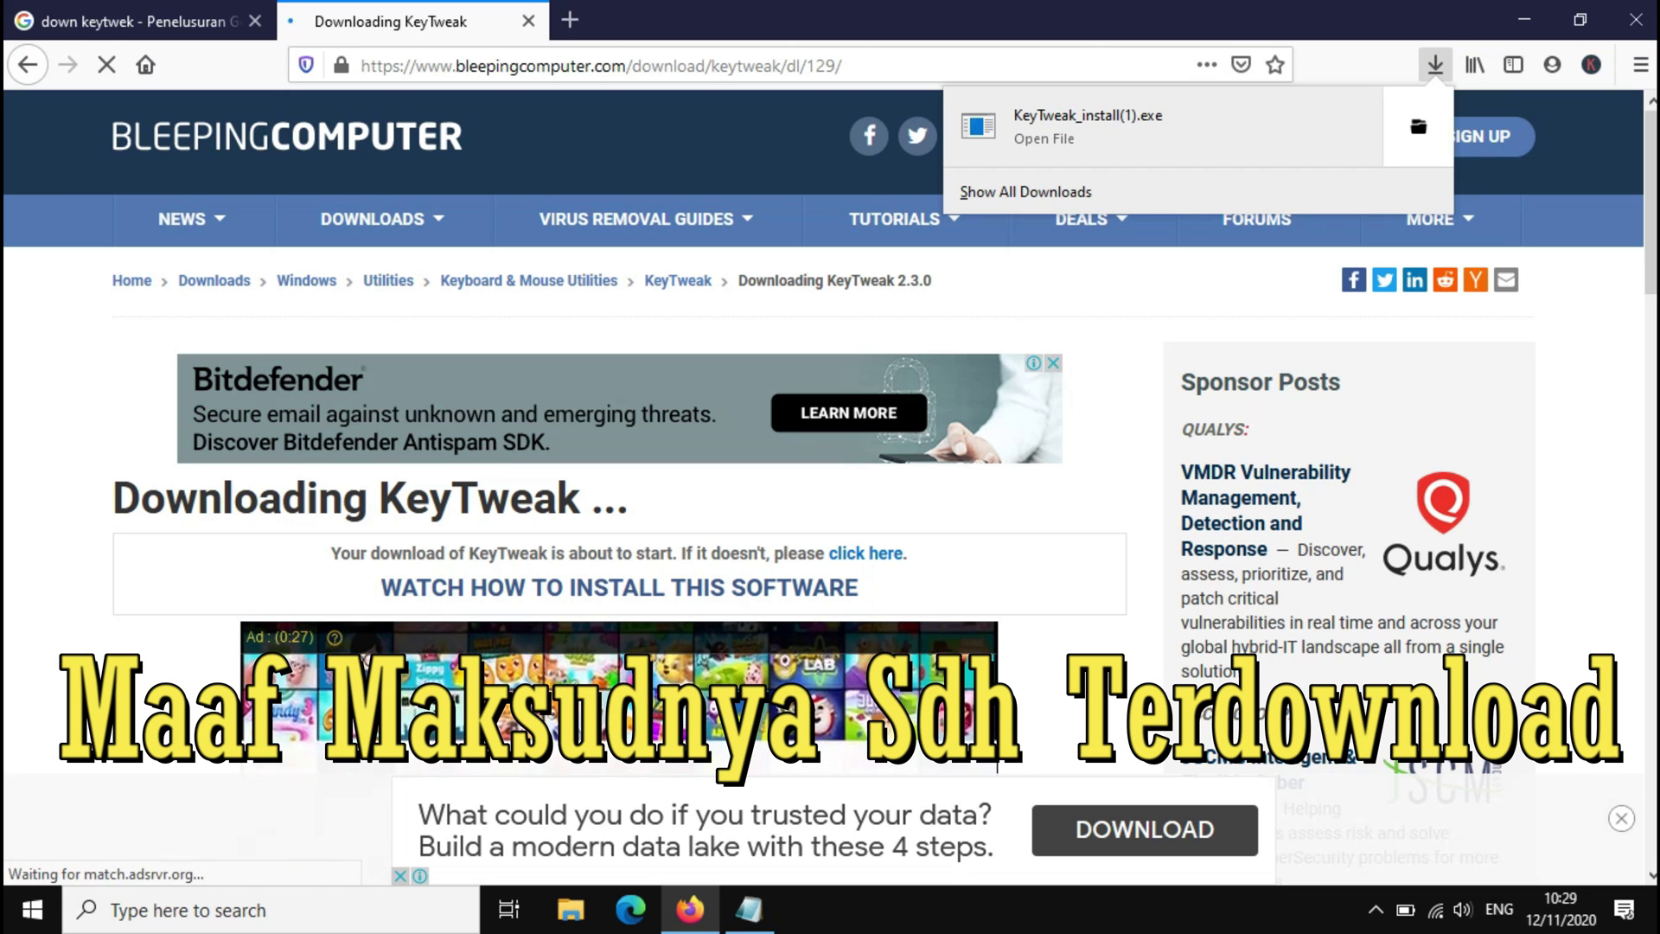
Show the downloaded KeyTweak_install(1).exe in its containing folder.
right_click(1113, 128)
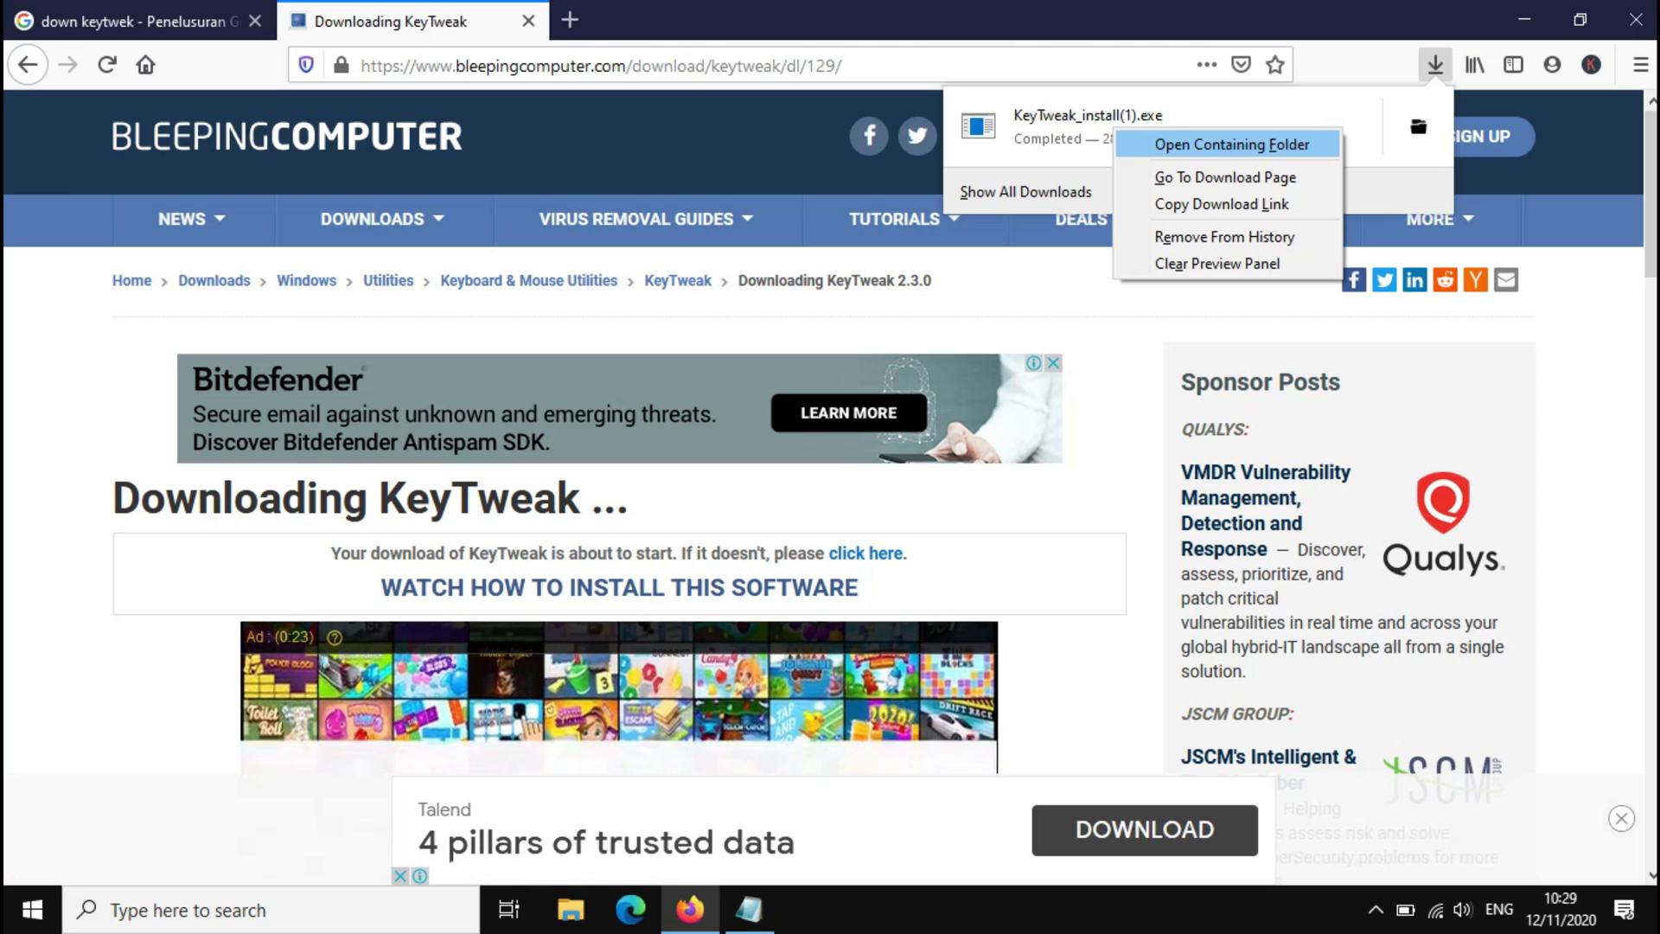
left_click(1232, 144)
mouse_move(637, 219)
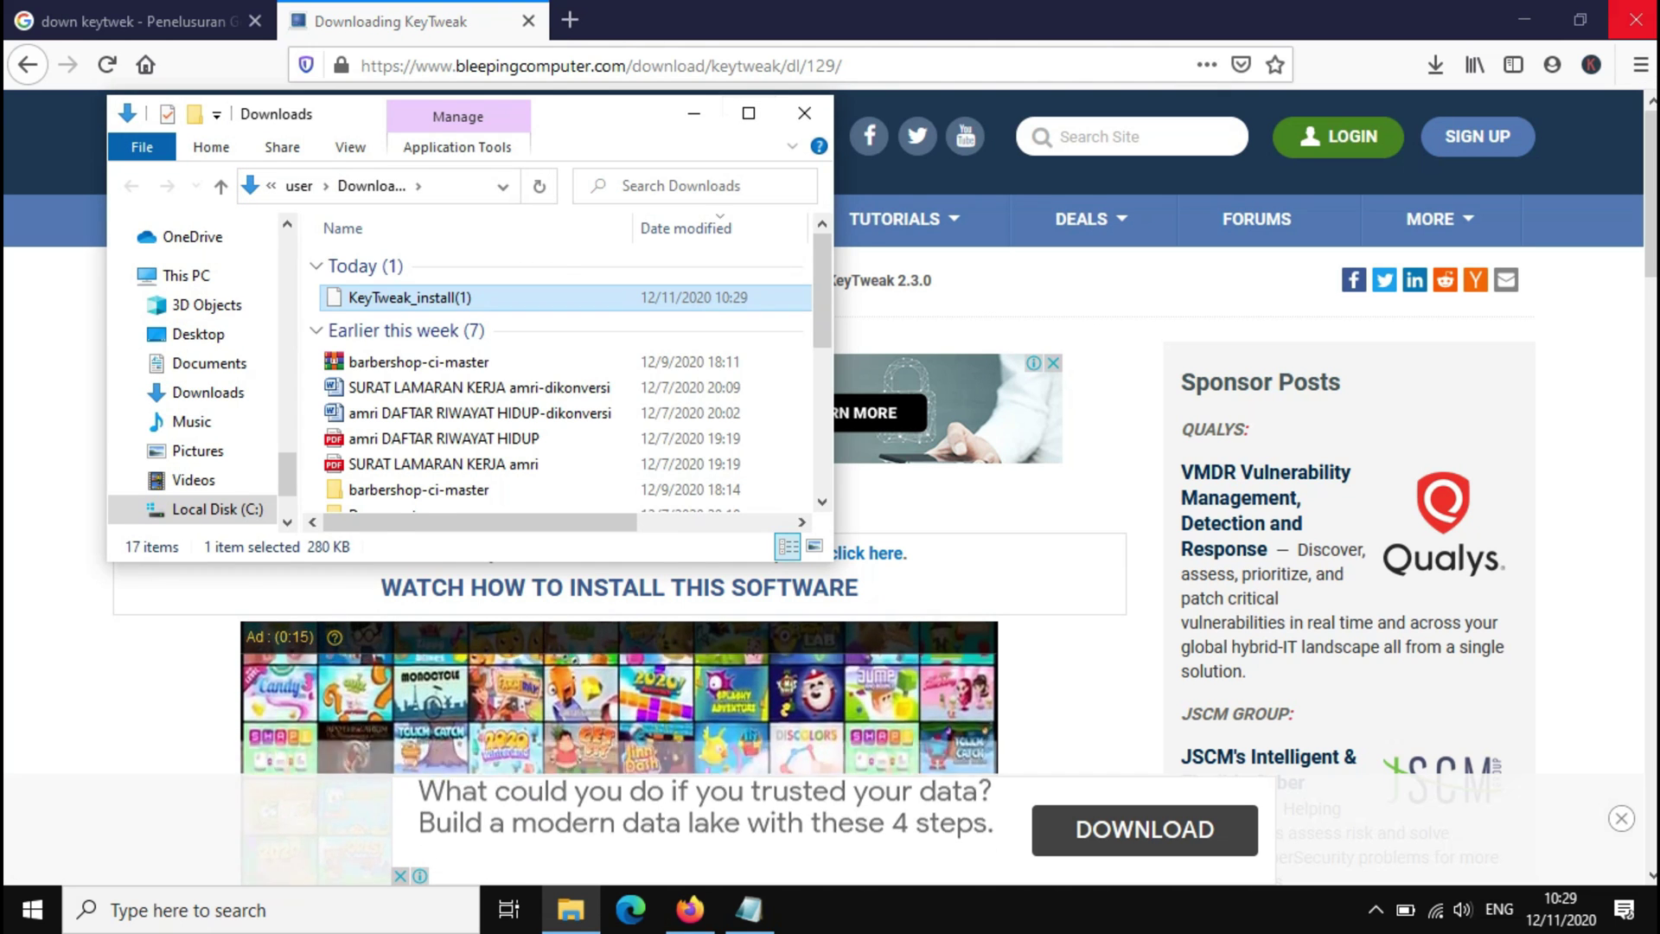
Close Firefox with both of its tabs and maximize the Downloads folder window.
left_click(1636, 19)
left_click(780, 492)
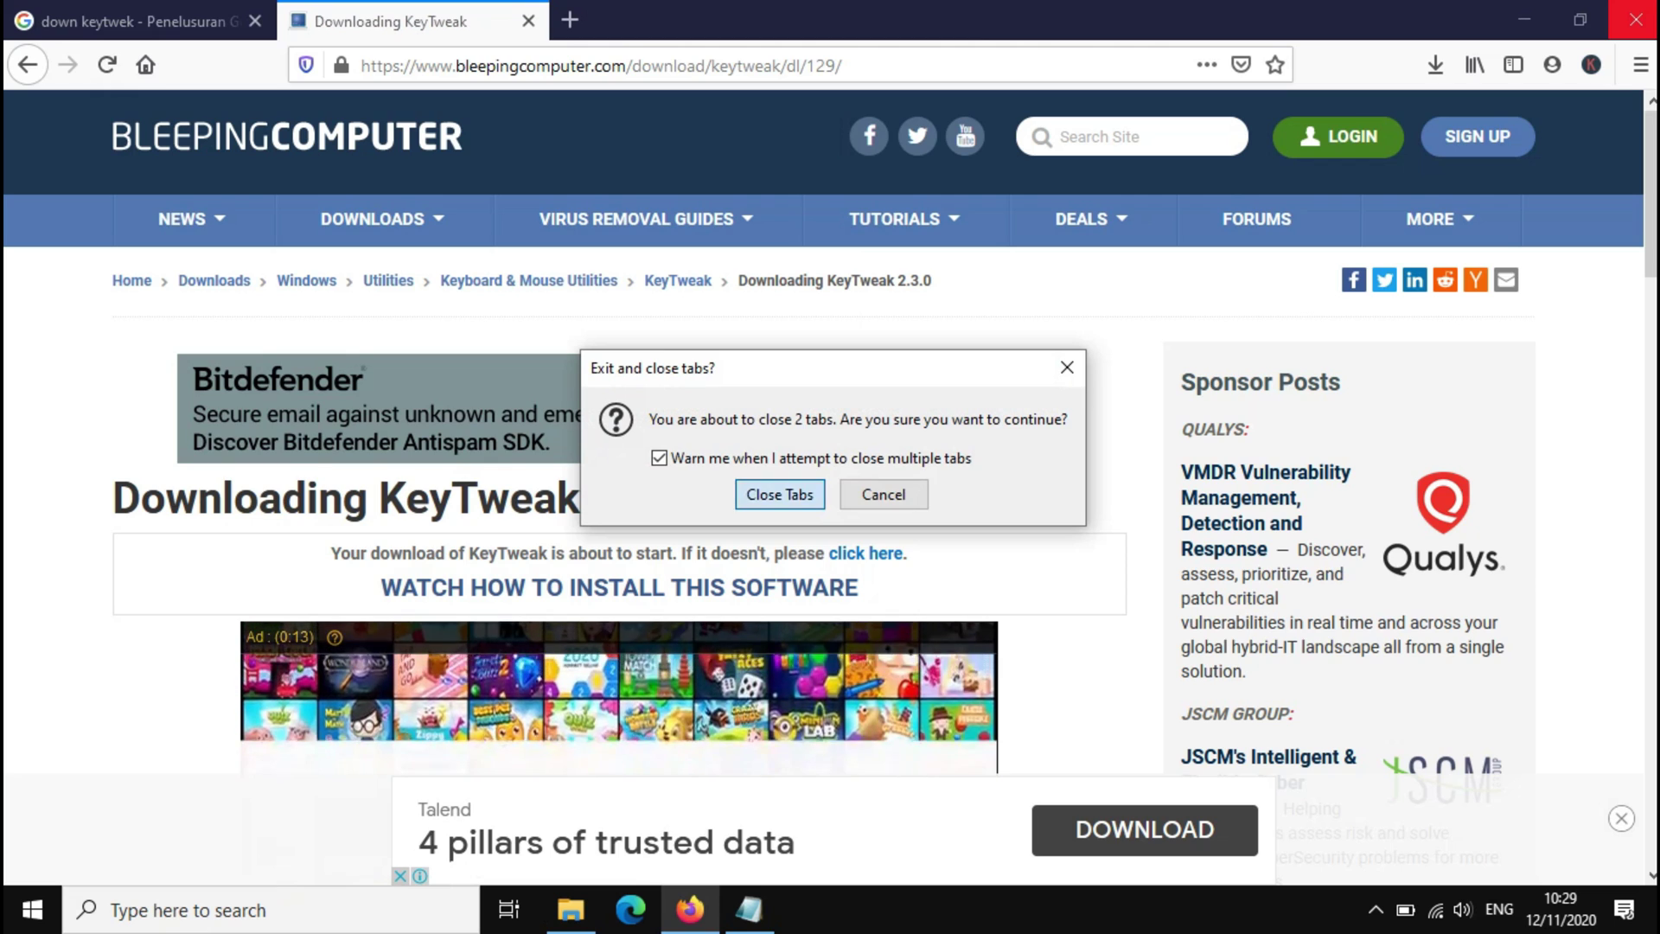
left_click(749, 113)
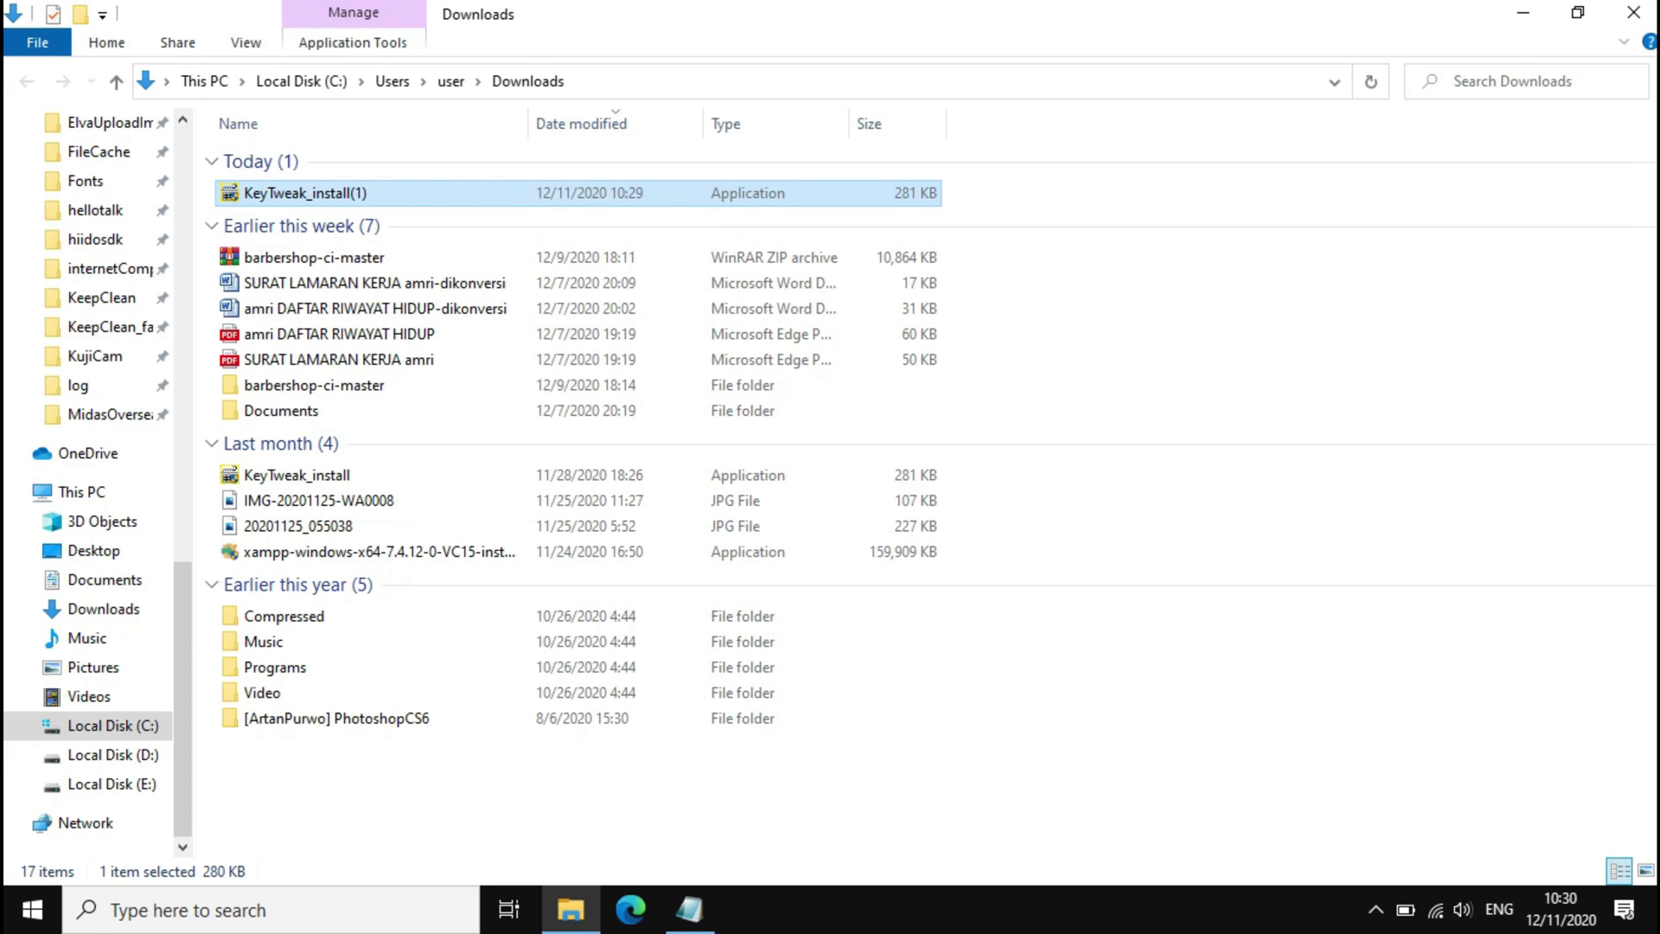
Run KeyTweak_install(1), accept the license and install KeyTweak to C:\Program Files (x86)\KeyTweak.
double_click(305, 193)
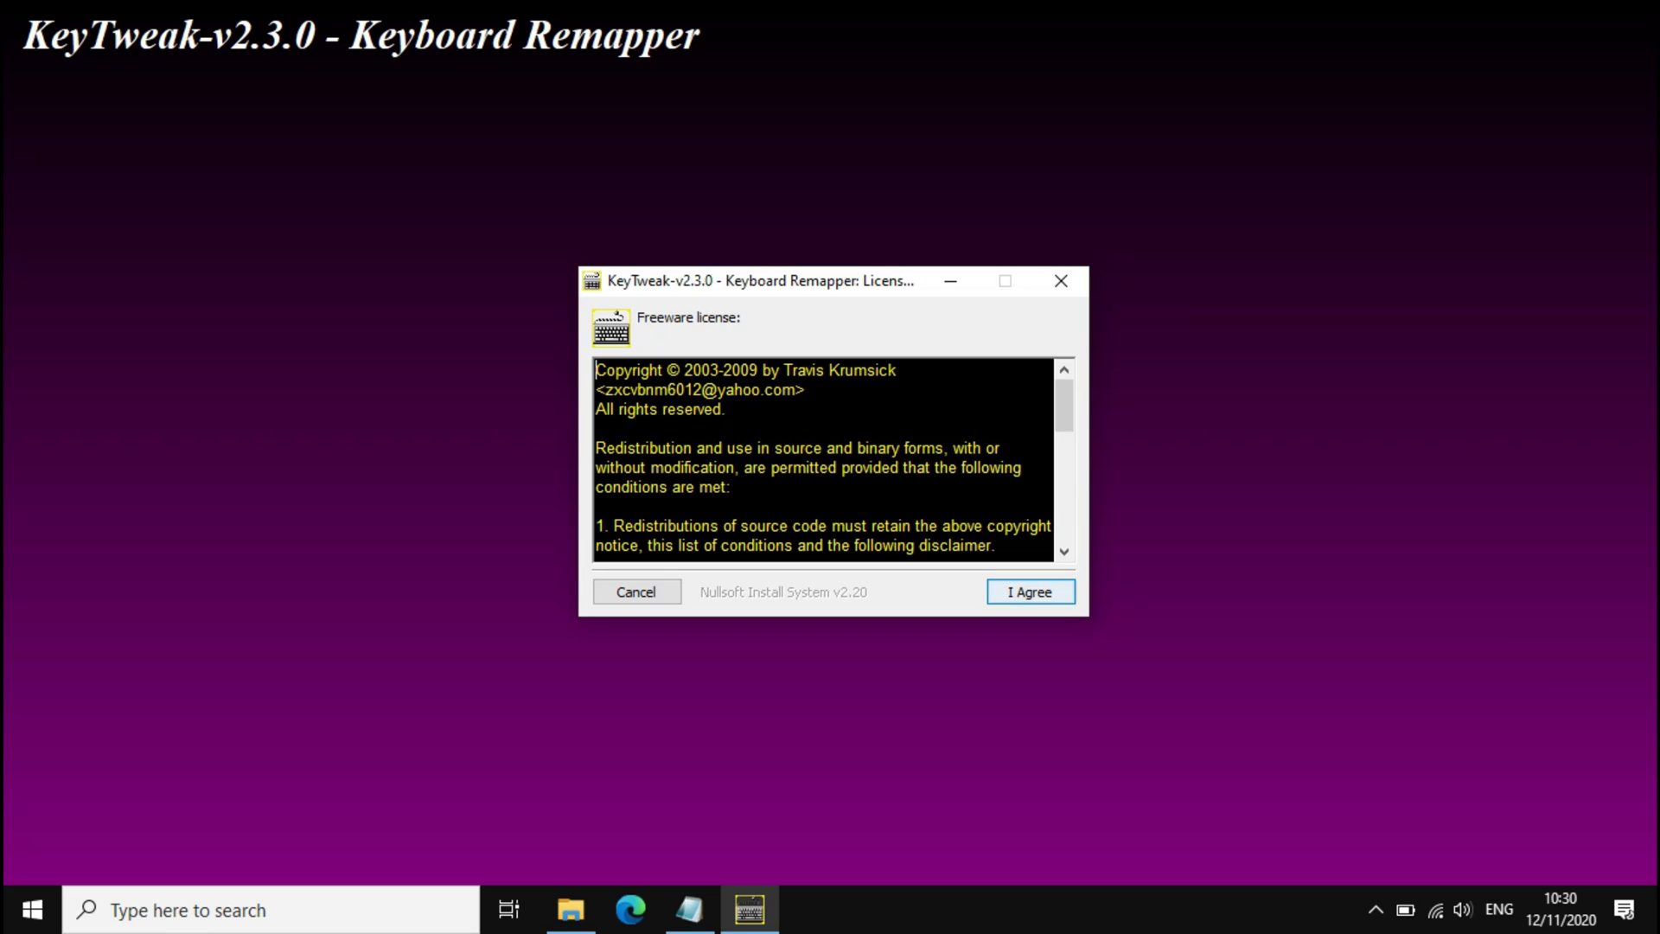
key("Return")
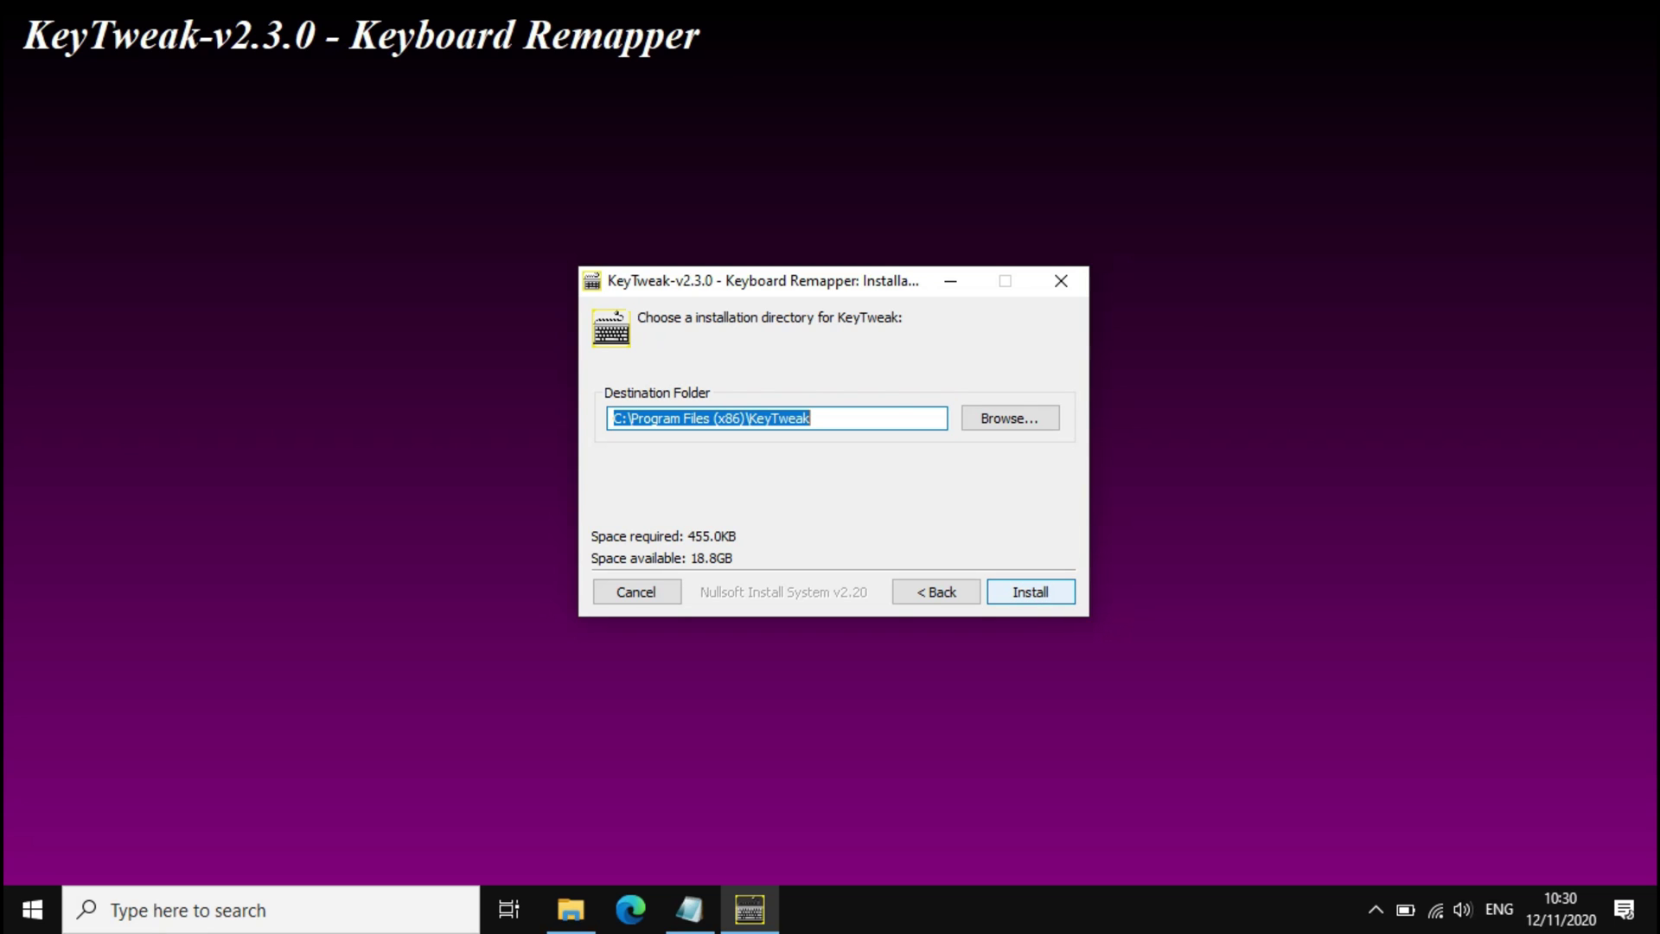
key("Return")
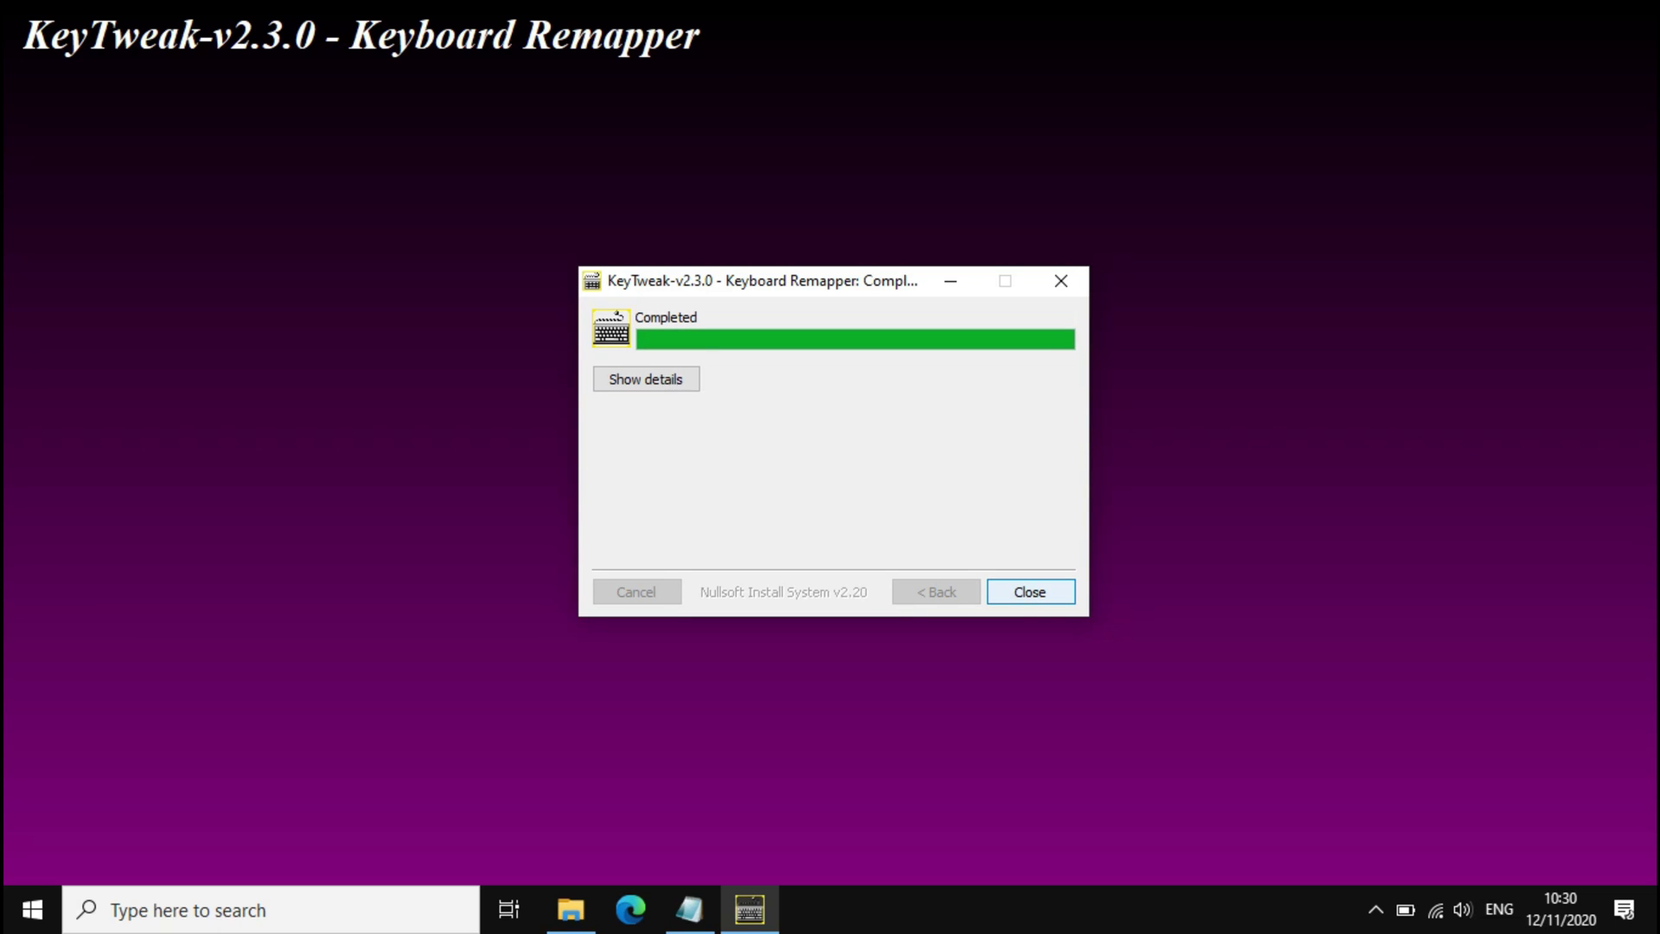
key("Return")
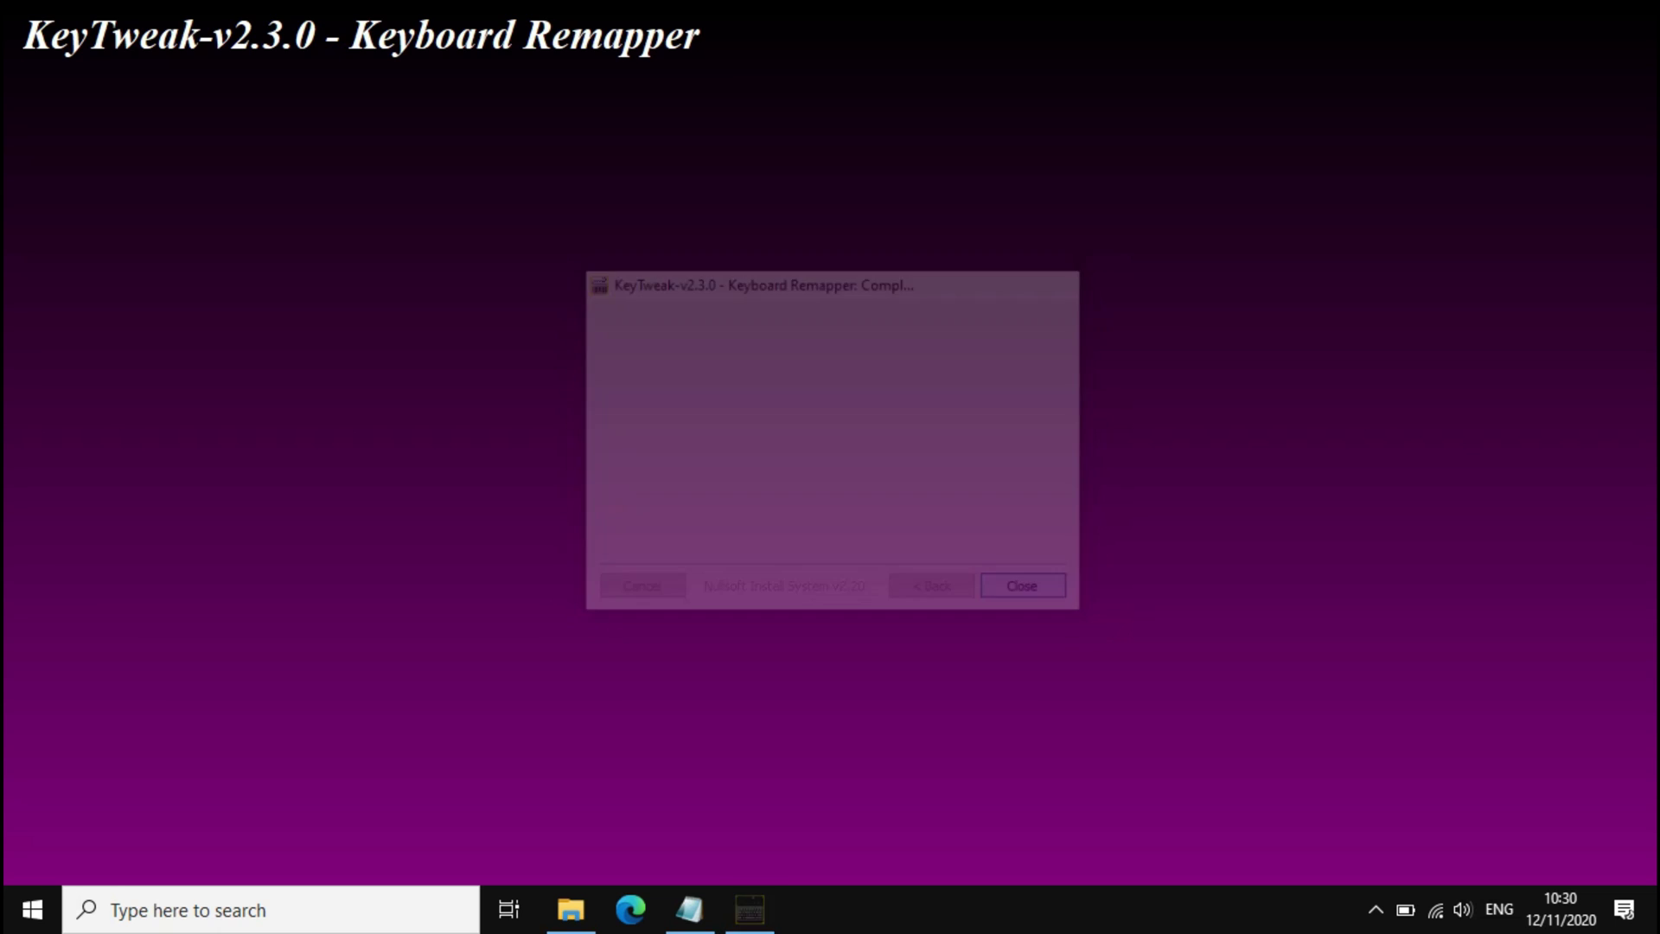
Minimize the folder window, find and launch KeyTweak, and move its window toward the middle of the desktop.
left_click(1522, 12)
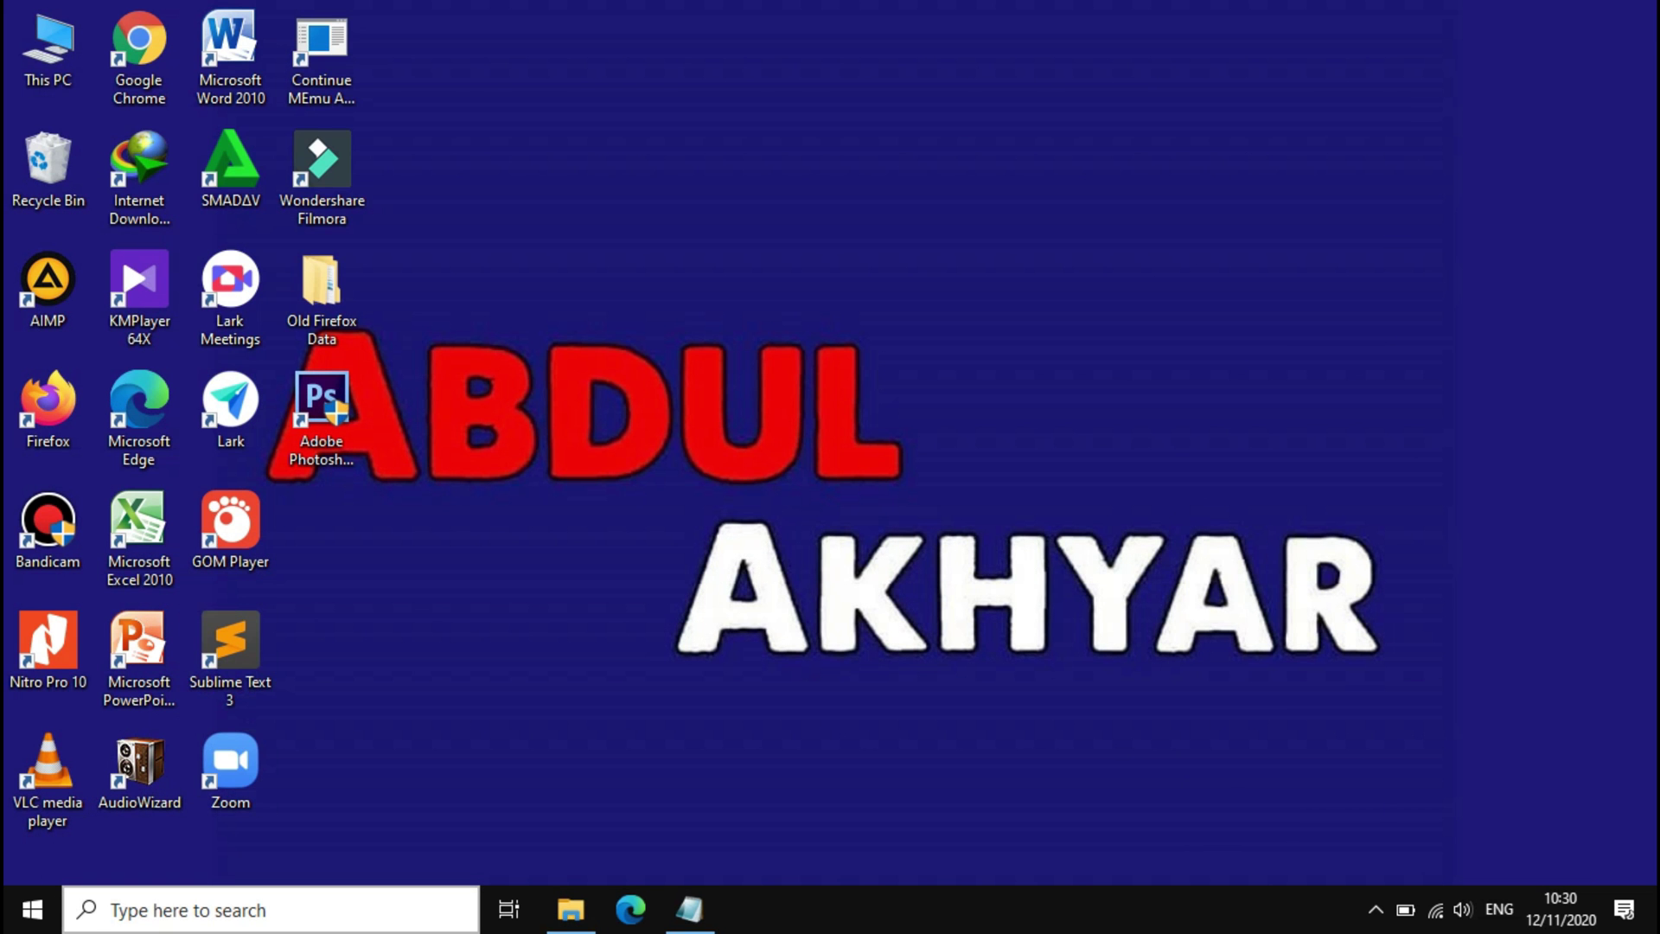
left_click(246, 910)
type("key")
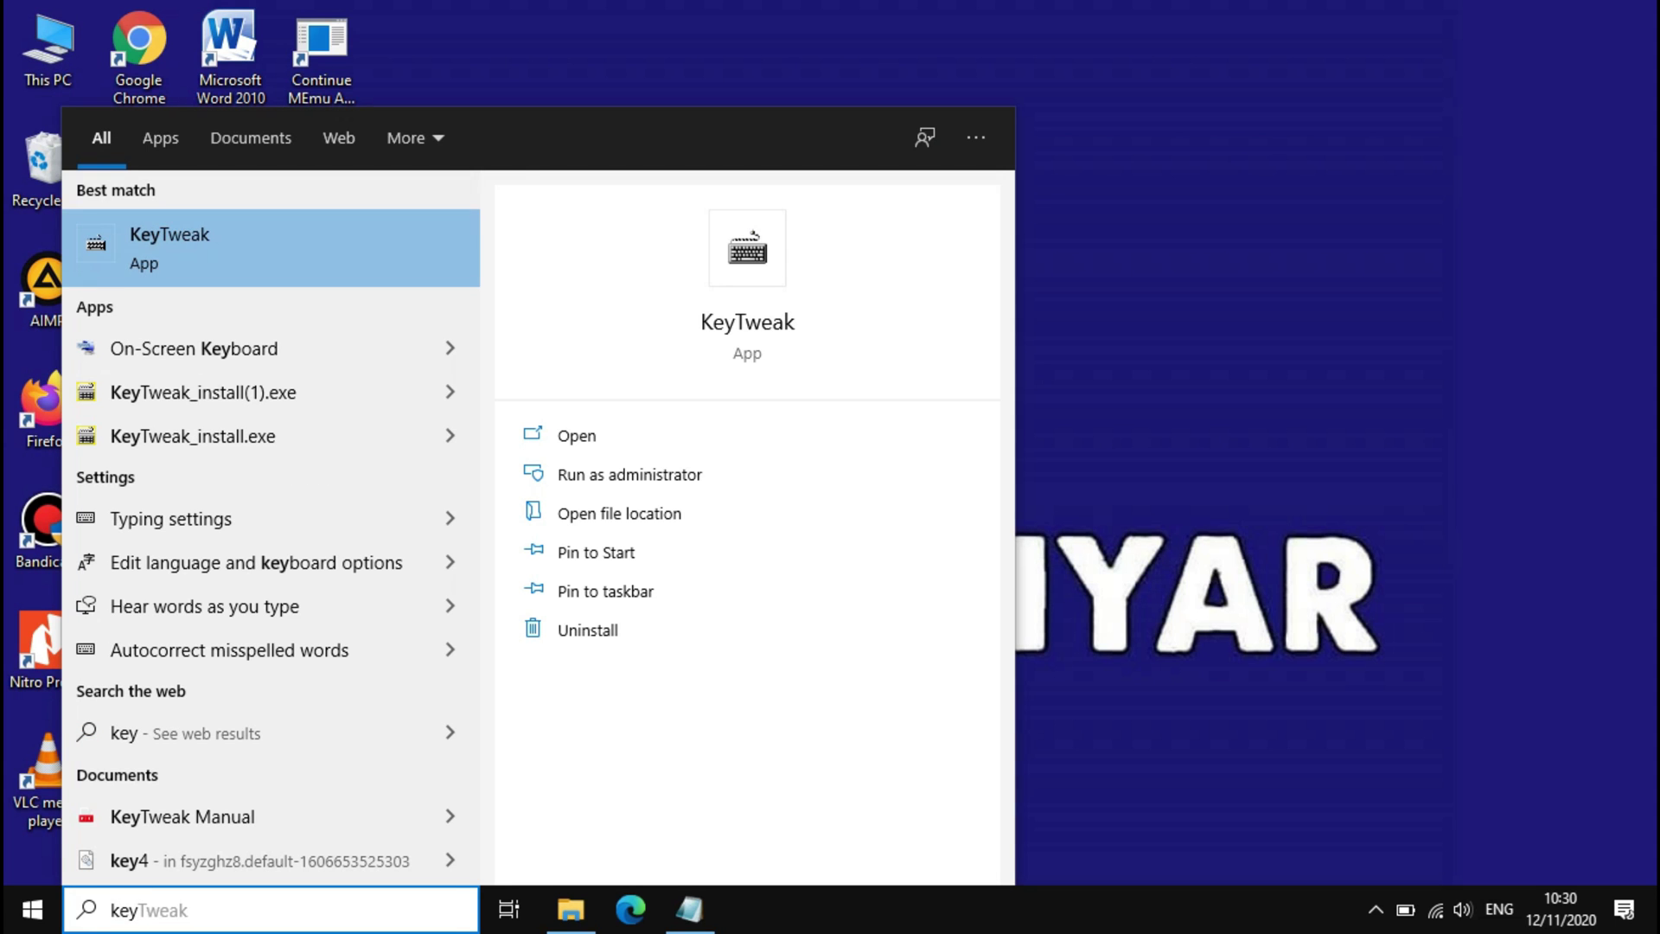
left_click(320, 258)
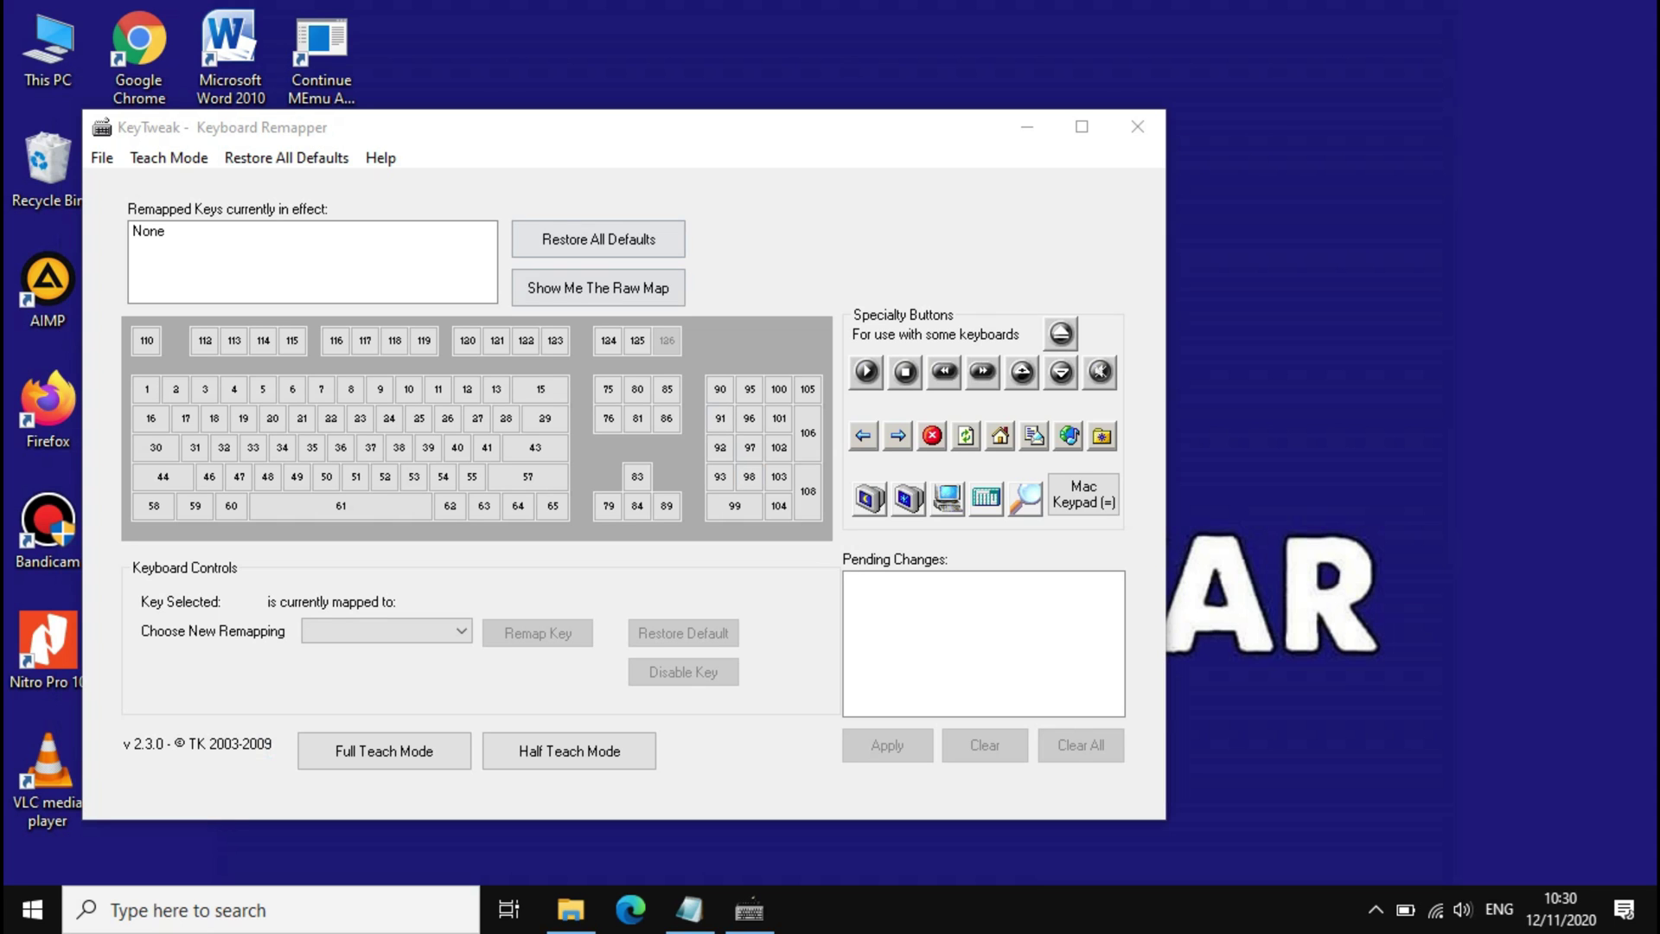
left_click_drag(606, 127, 976, 97)
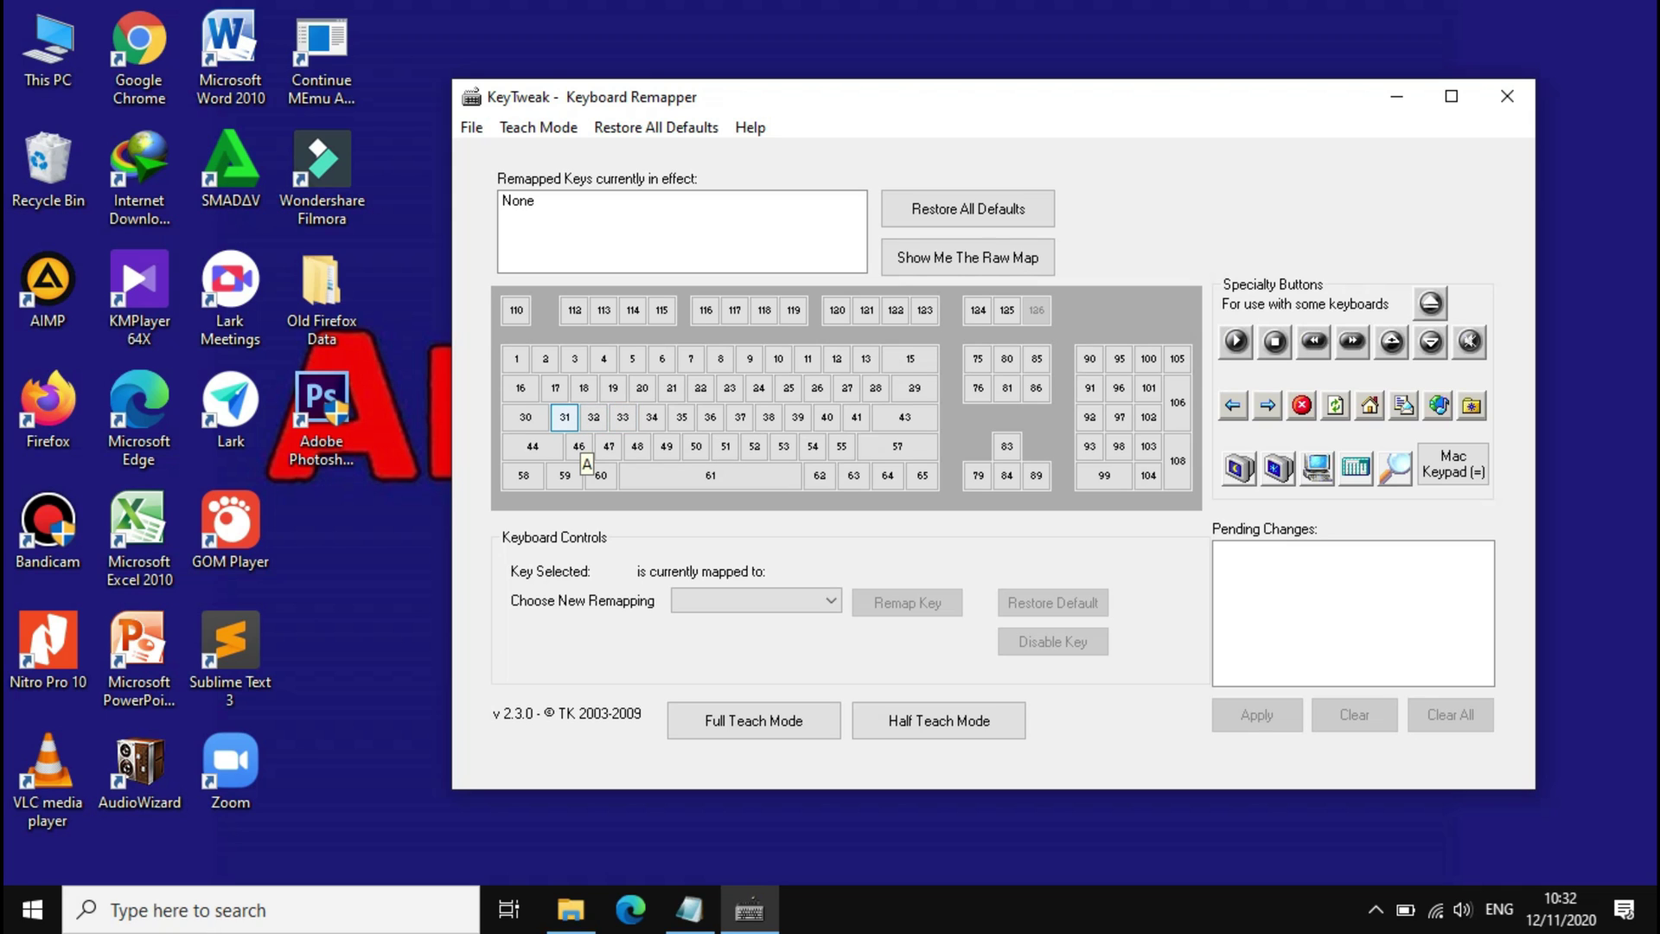
Remap key 31 (A) to Right Shift, adding it to the pending changes.
left_click(566, 422)
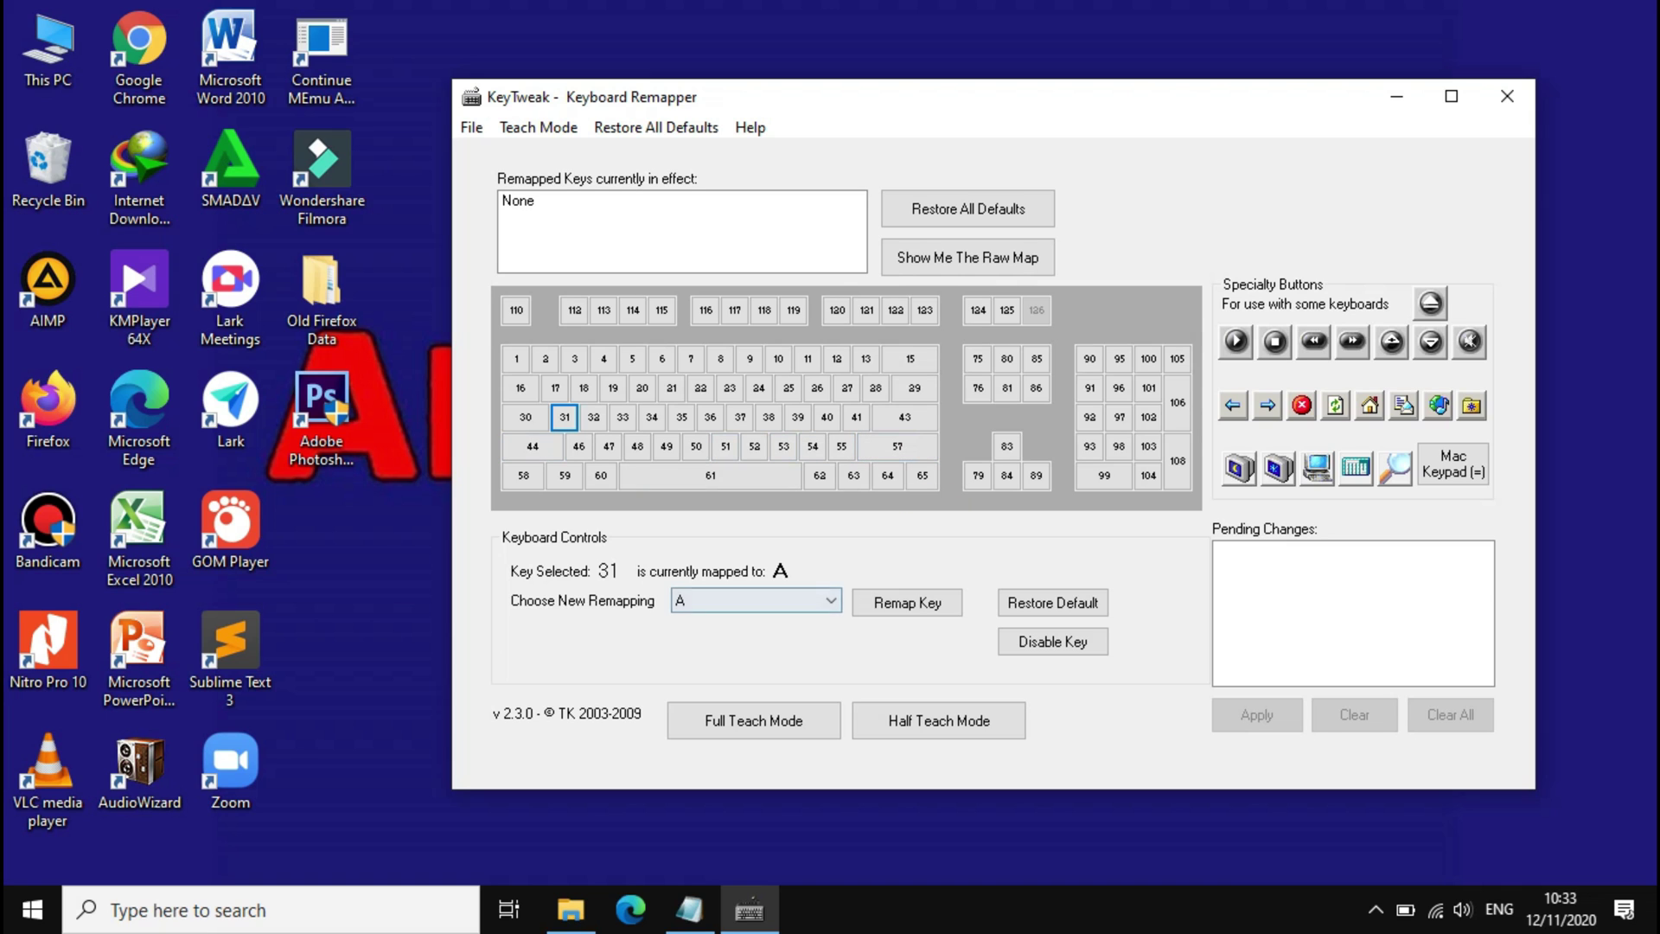
left_click(796, 600)
scroll(761, 402, "down", 3)
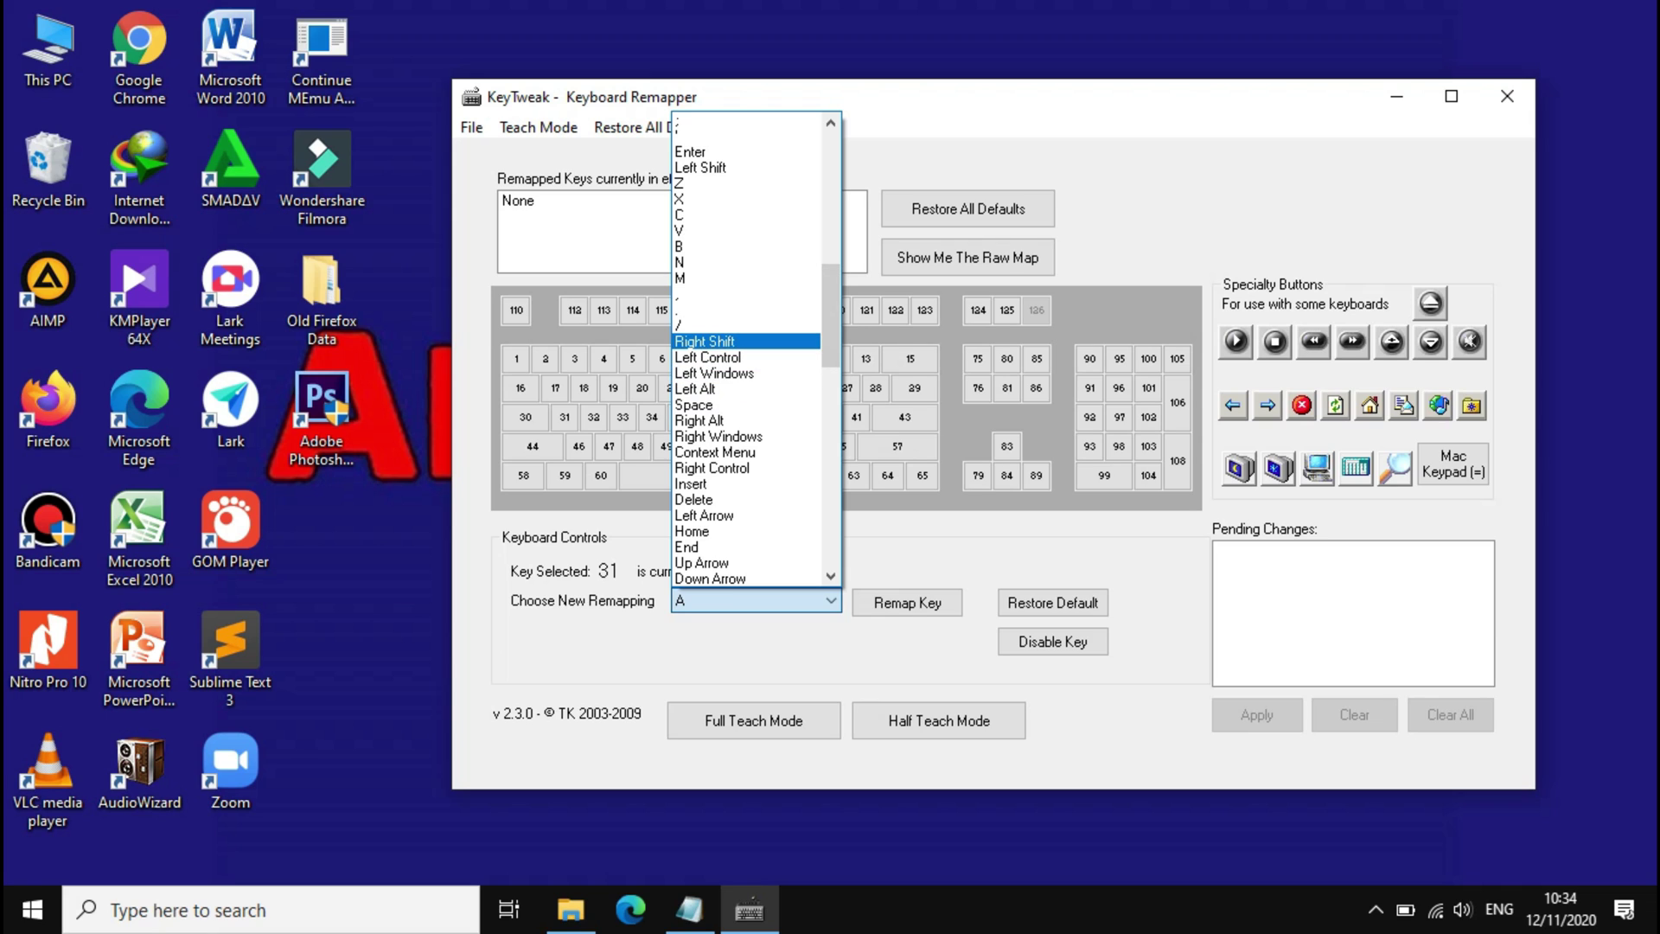
left_click(705, 341)
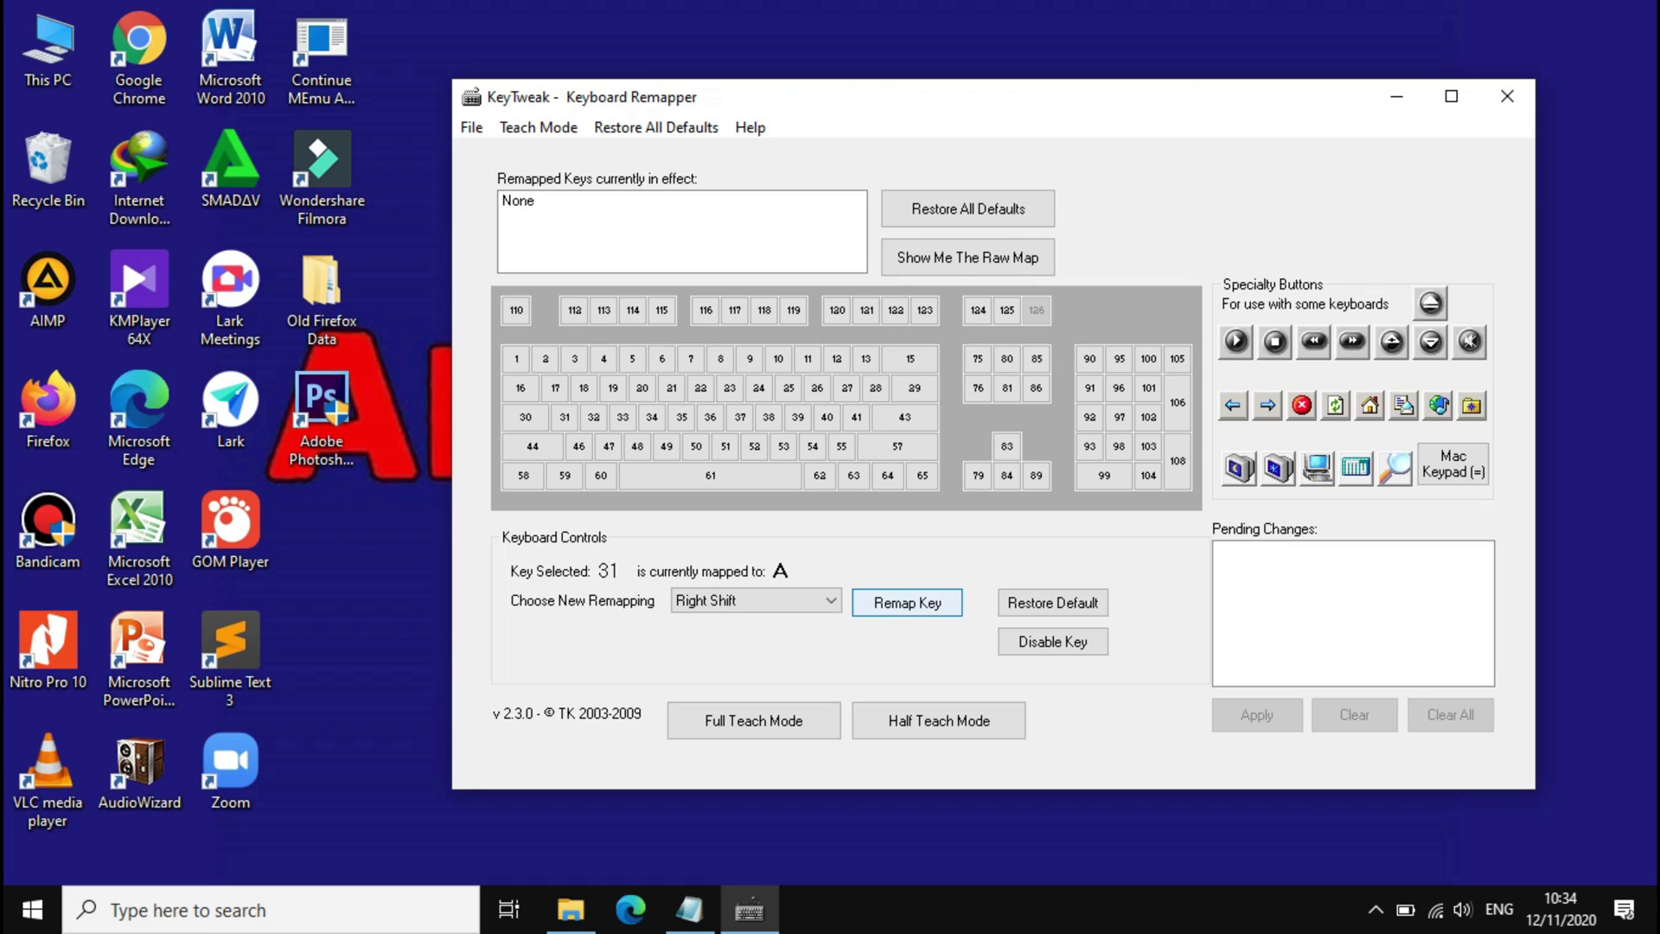
left_click(907, 603)
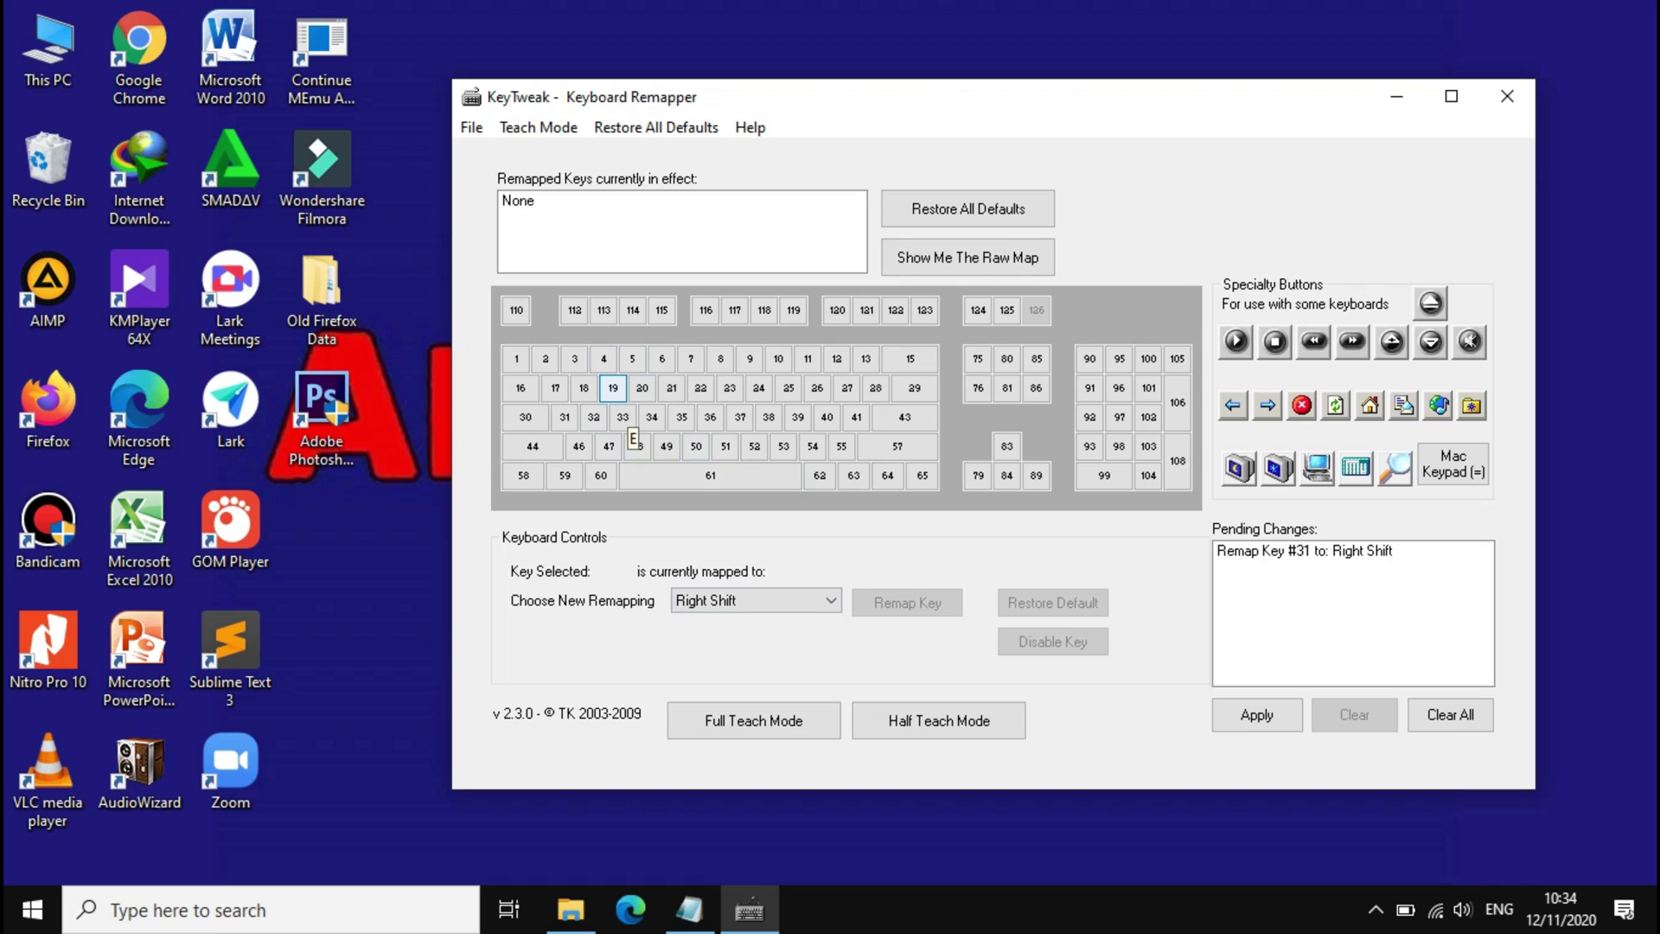
left_click(614, 388)
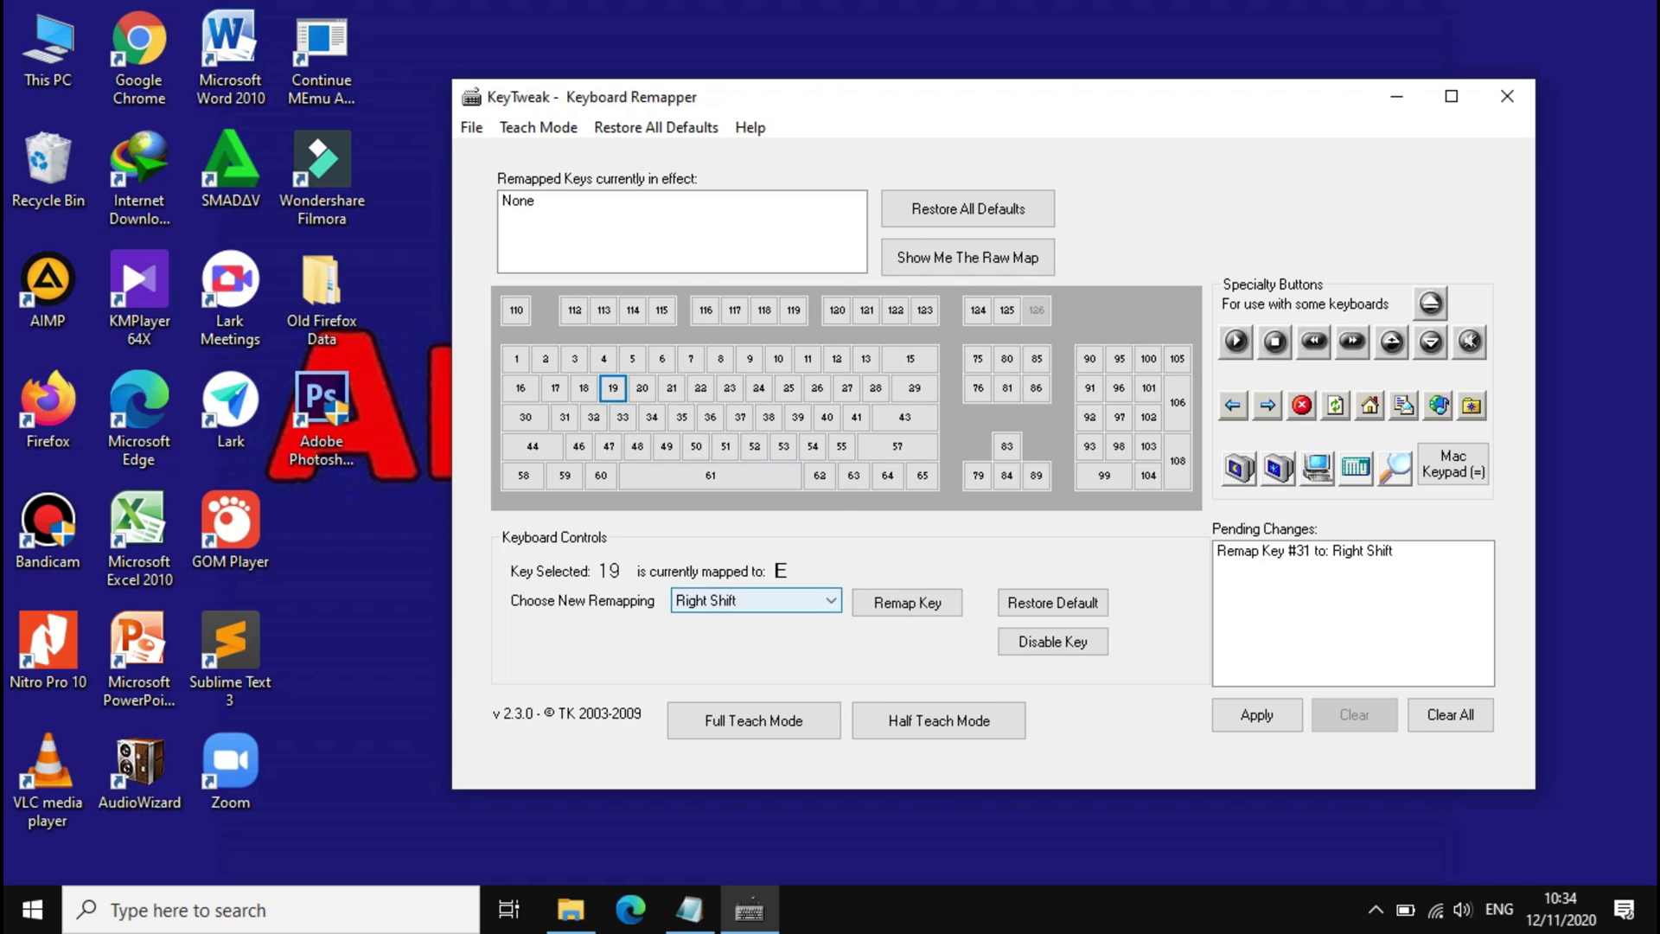
left_click(757, 600)
scroll(746, 372, "down", 8)
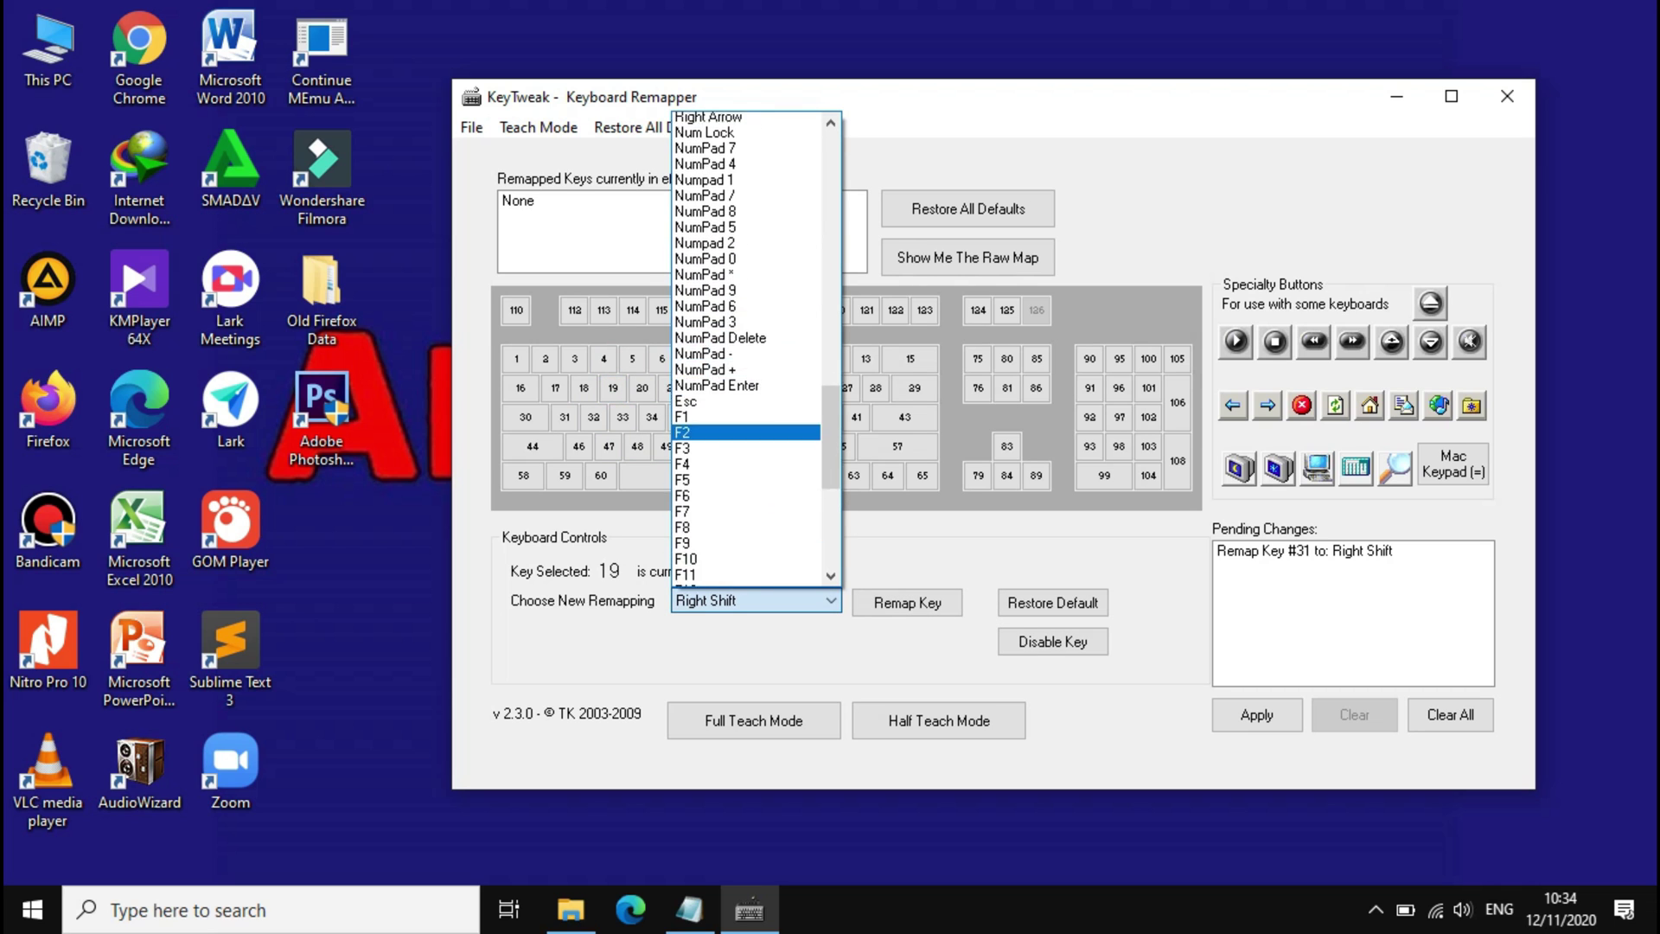
left_click(755, 601)
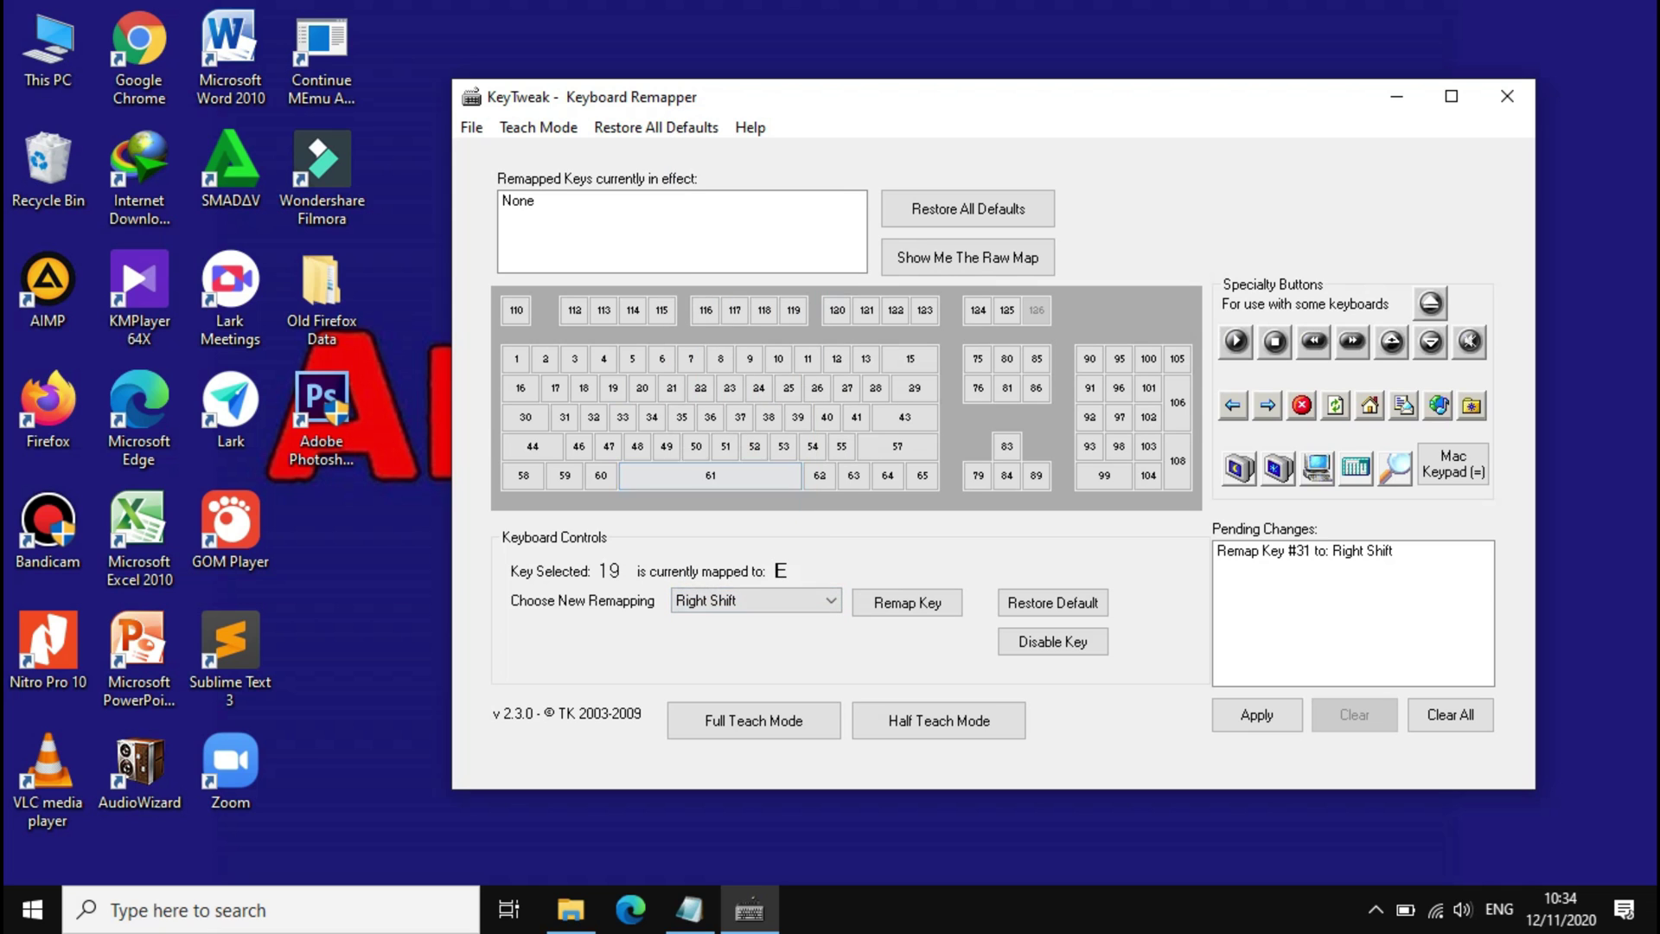
Apply the pending remapping of key 31 to Right Shift.
left_click(1258, 715)
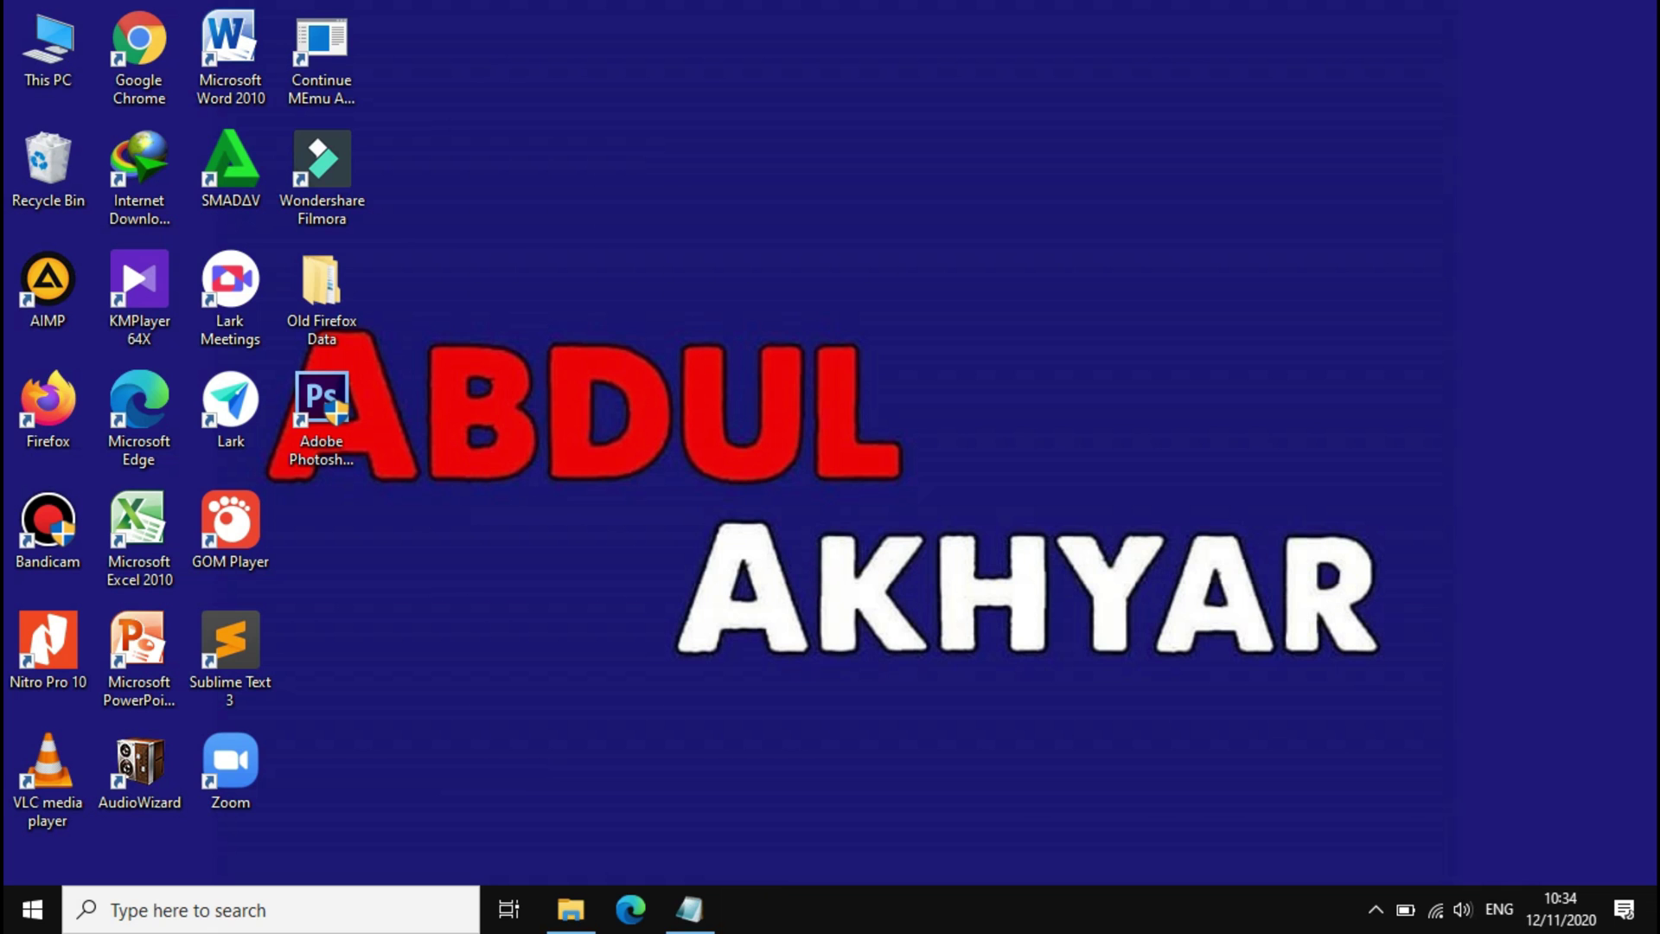
right_click(803, 299)
right_click(743, 371)
left_click(807, 441)
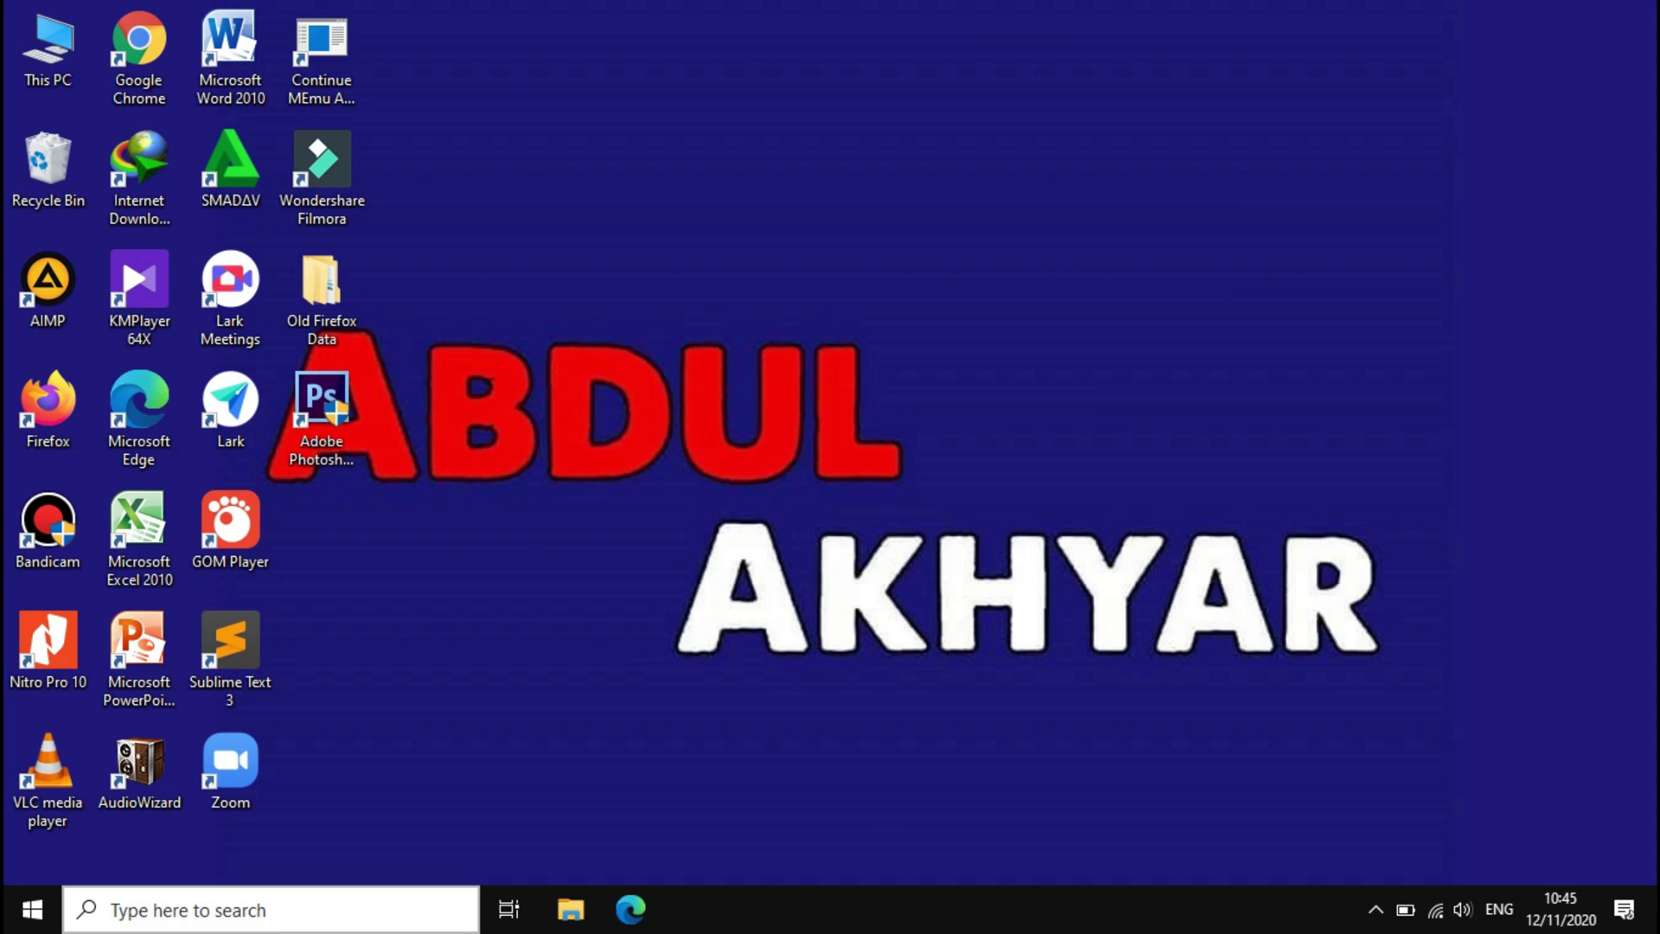
Find Notepad with the system search and open a blank document in it.
left_click(260, 910)
type("no")
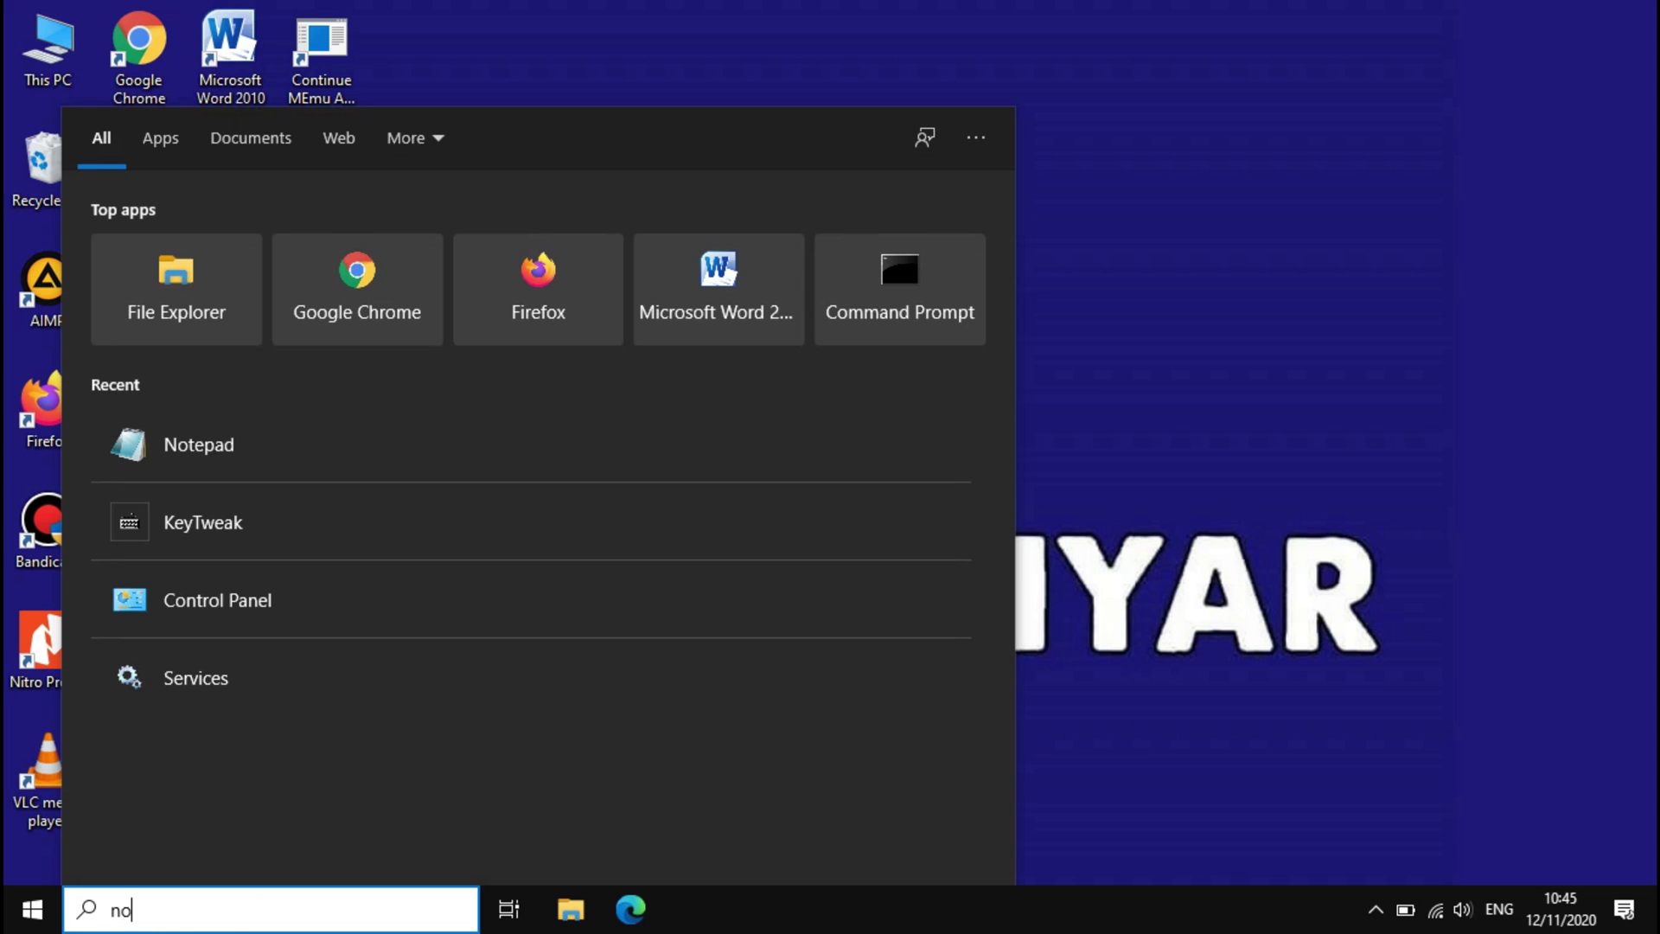
type("te")
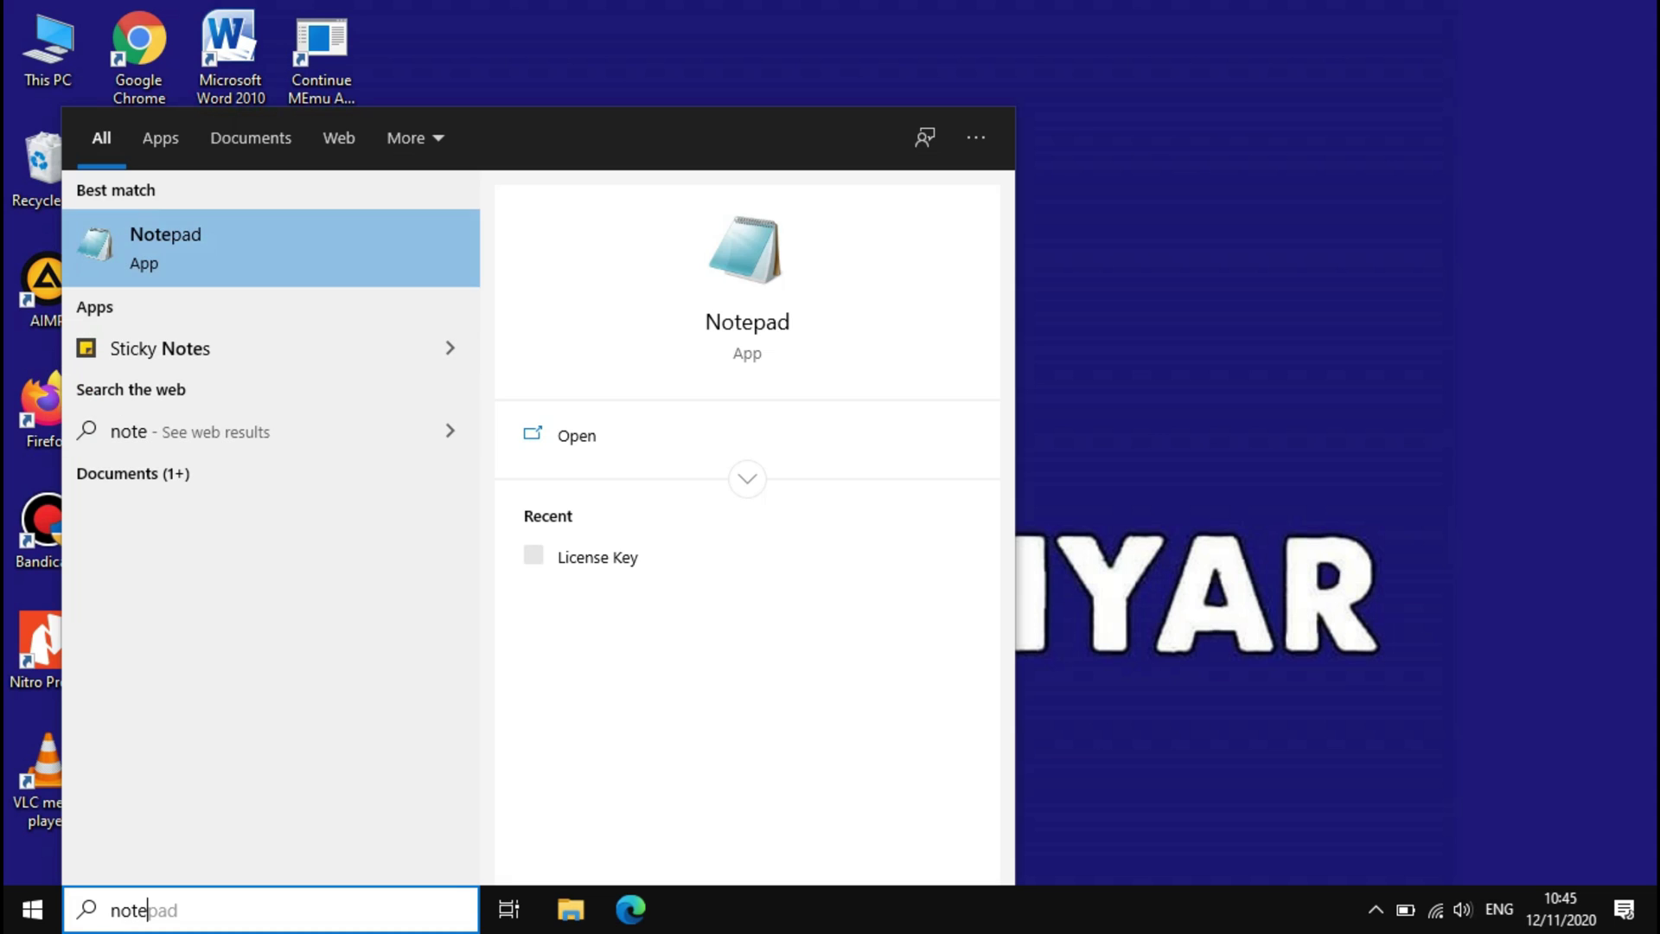
key("Return")
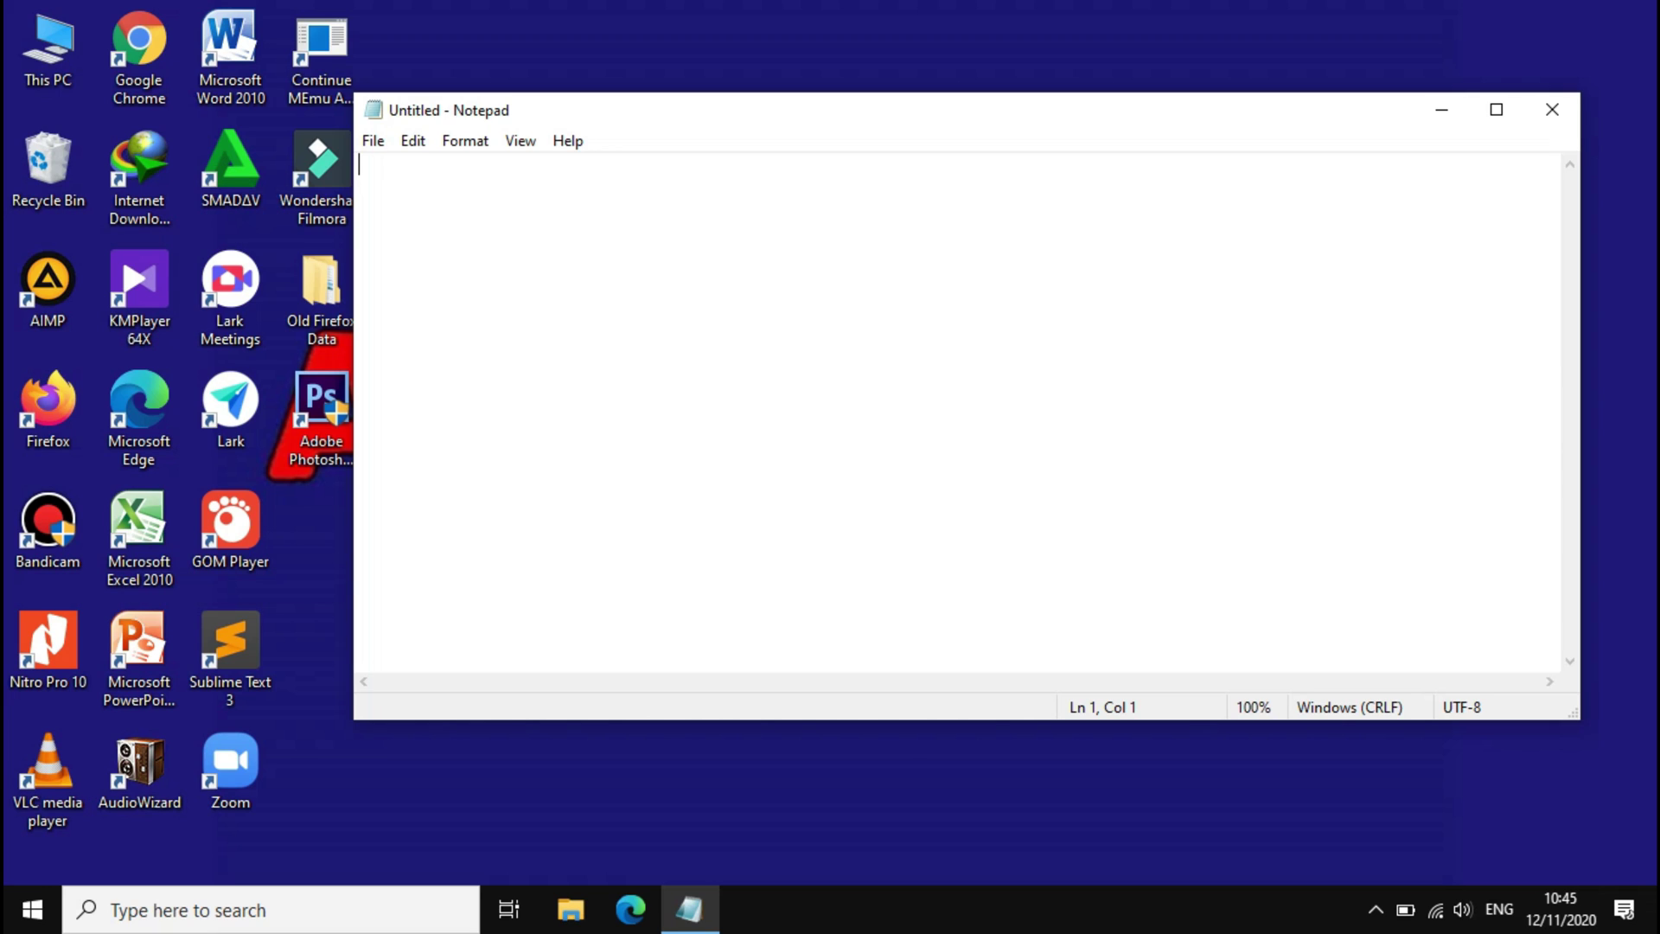
Enter the letter a in the blank document and select it to test the remapped Shift key.
type("a")
key("Left")
key("shift+Right")
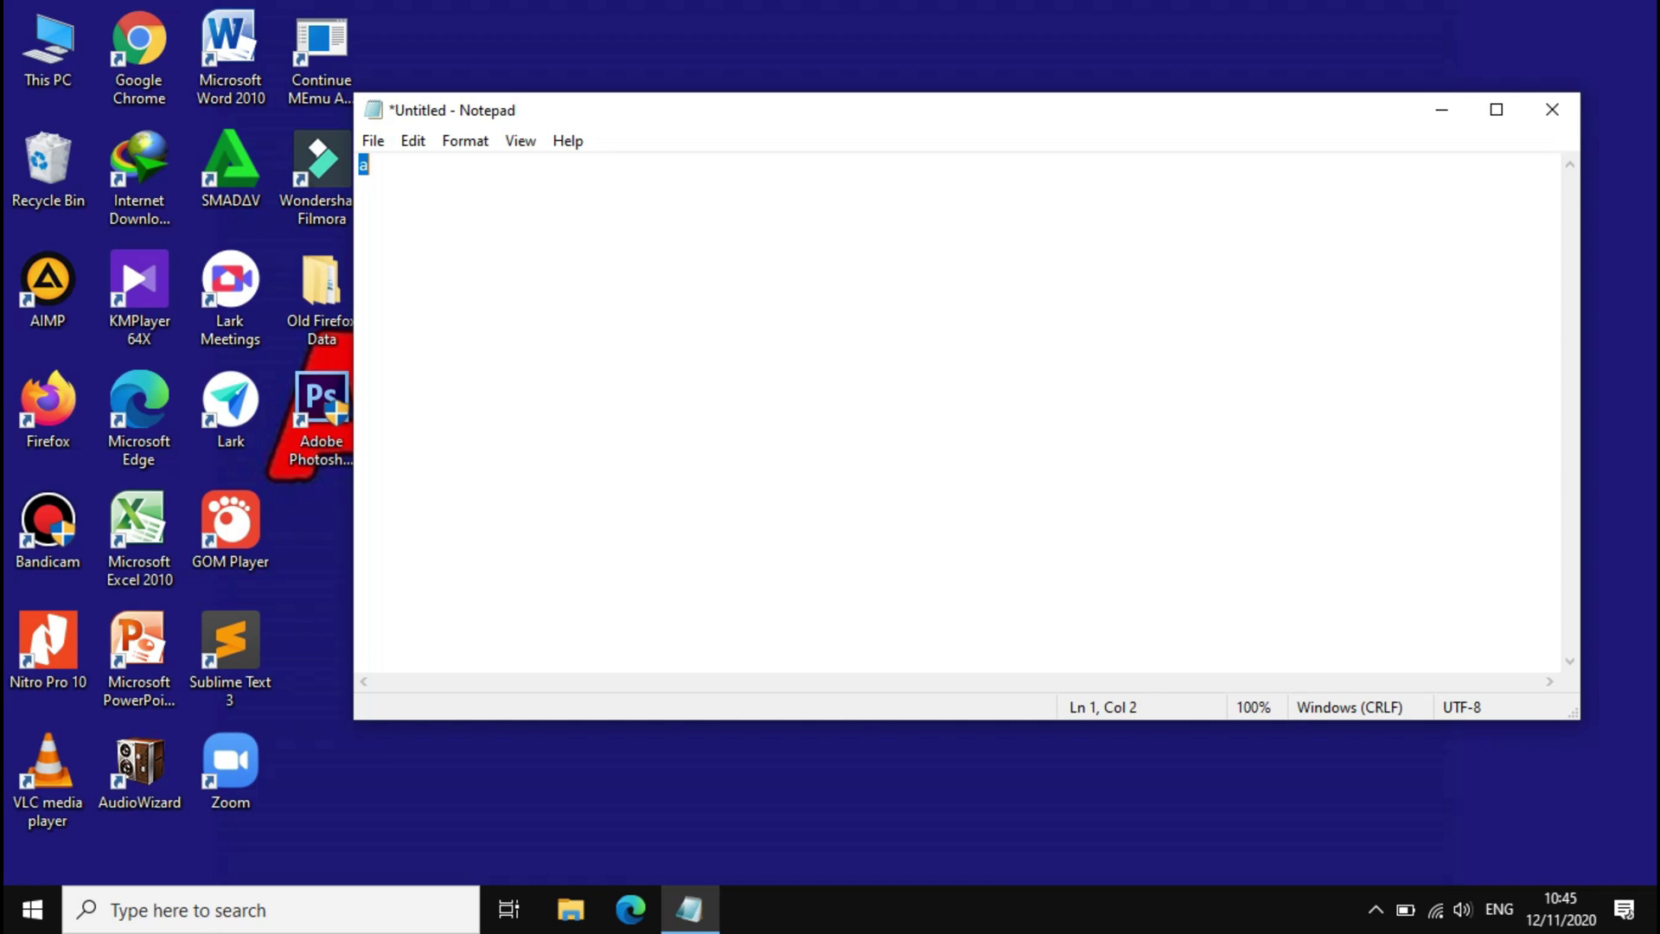
Deselect the letter in the document and add five more a characters after it.
key("Right")
key("Left")
key("shift+Right")
key("Right")
type("aaaaa")
Minimize the Notepad window and refresh the desktop three times.
left_click(1442, 109)
right_click(787, 315)
left_click(826, 389)
right_click(753, 339)
left_click(819, 410)
right_click(755, 334)
left_click(820, 411)
Bring the Notepad document back and place the text cursor at the end of the line.
left_click(689, 908)
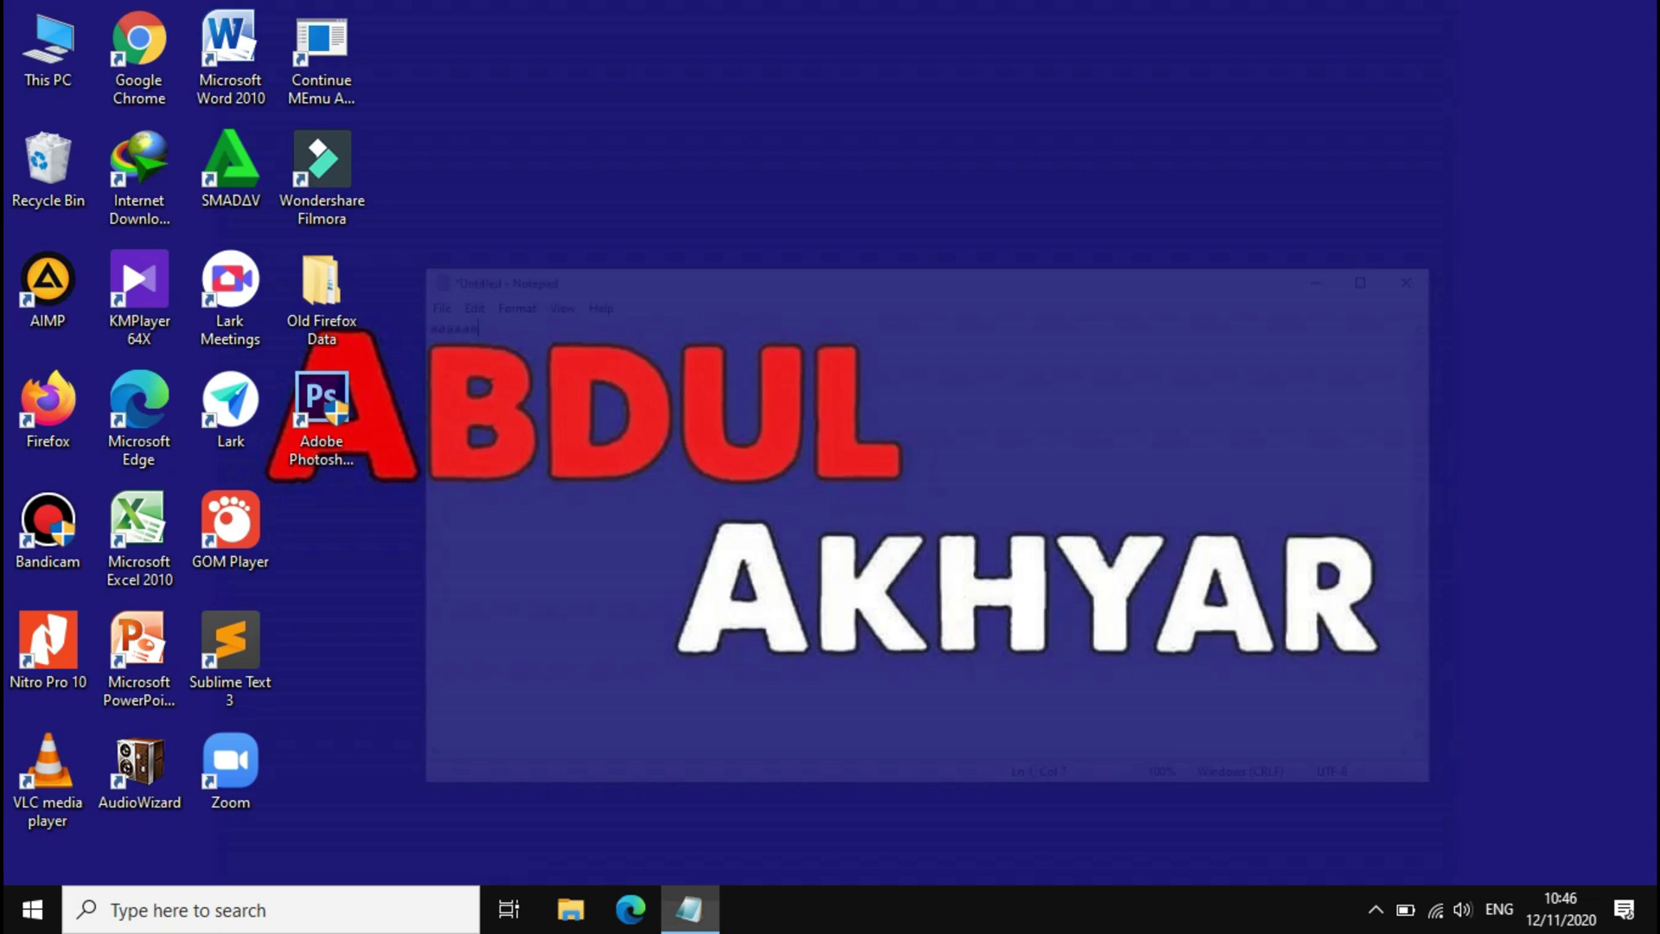
right_click(699, 263)
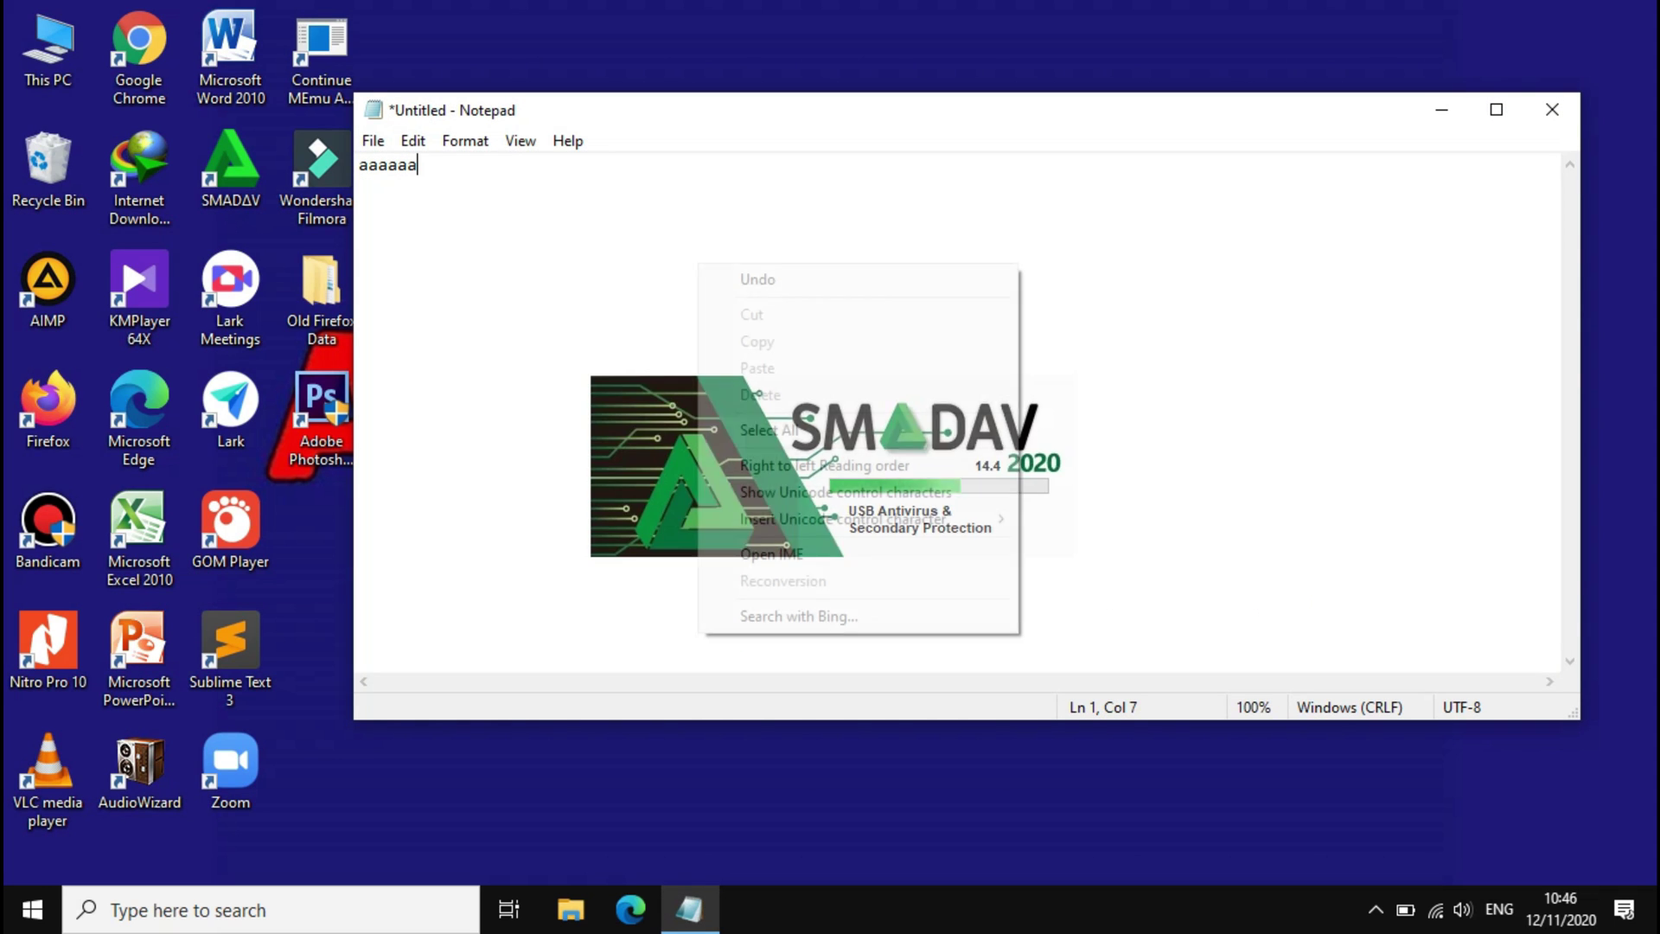
key("Escape")
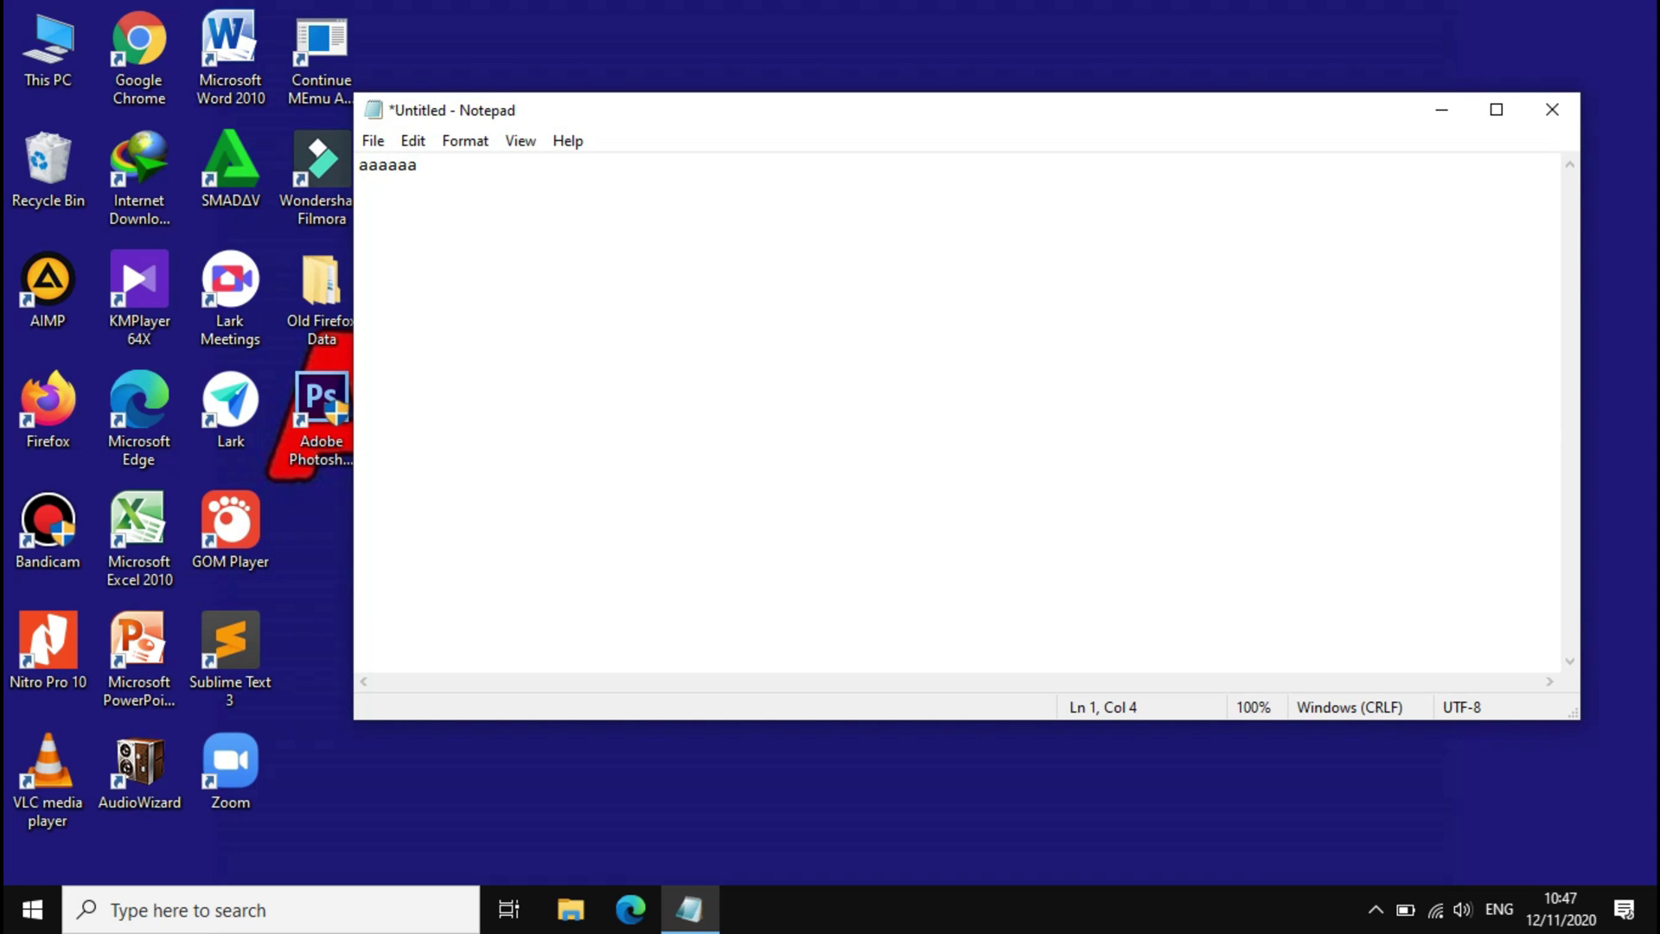
key("End")
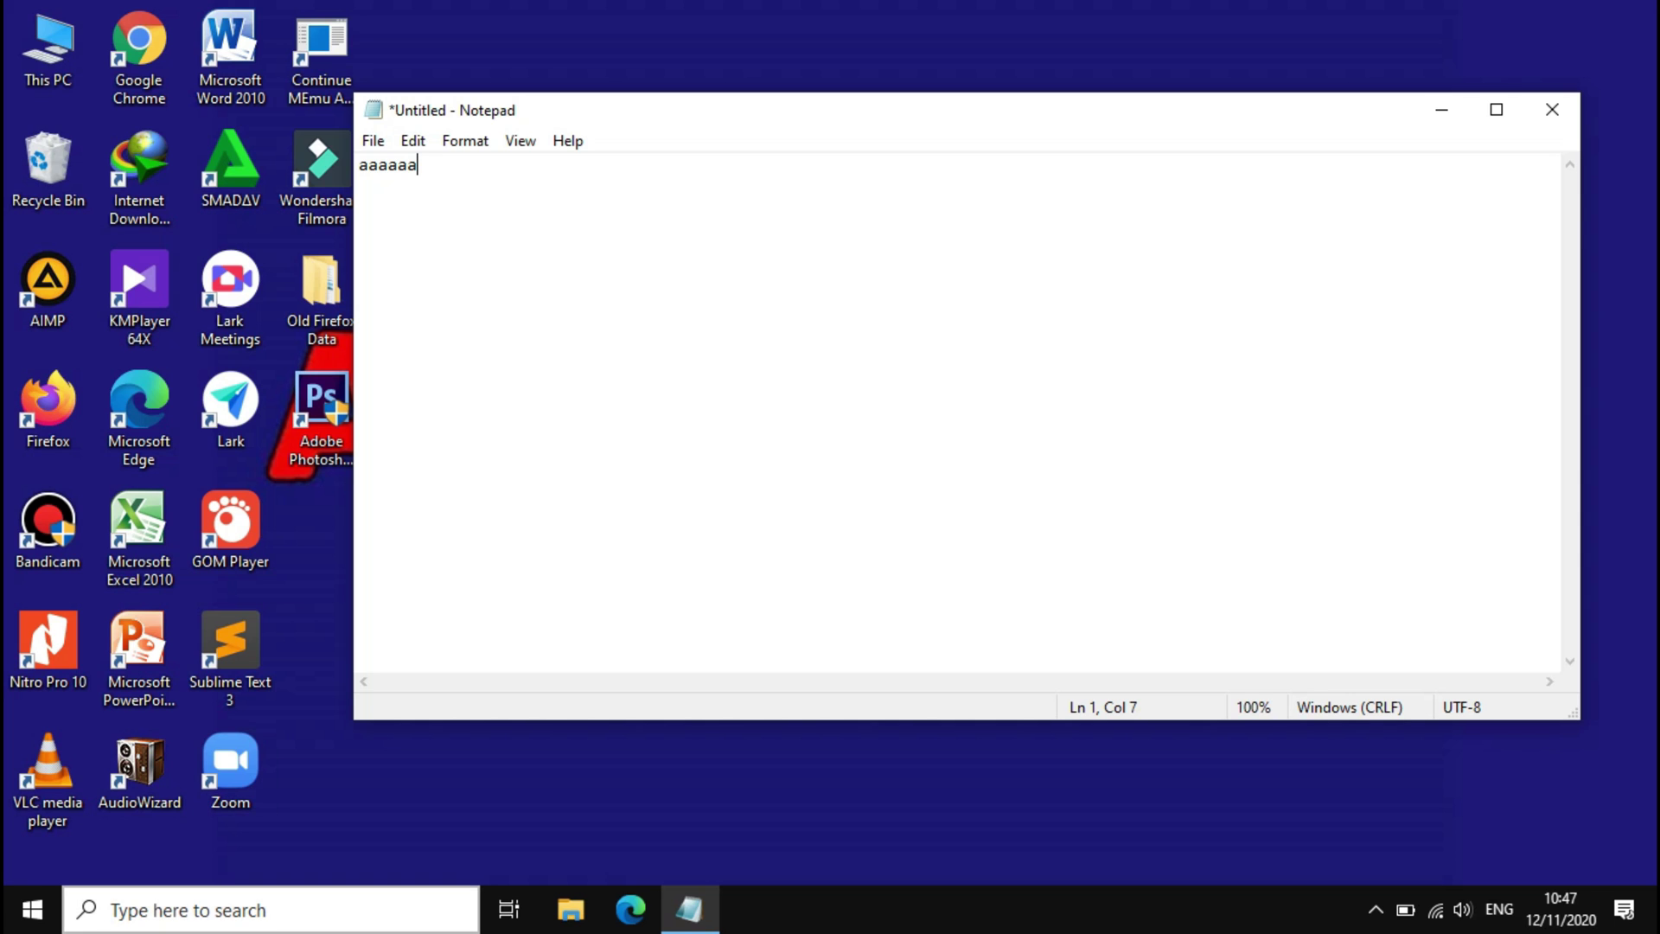
Find the On-Screen Keyboard with the system search and open it.
left_click(260, 910)
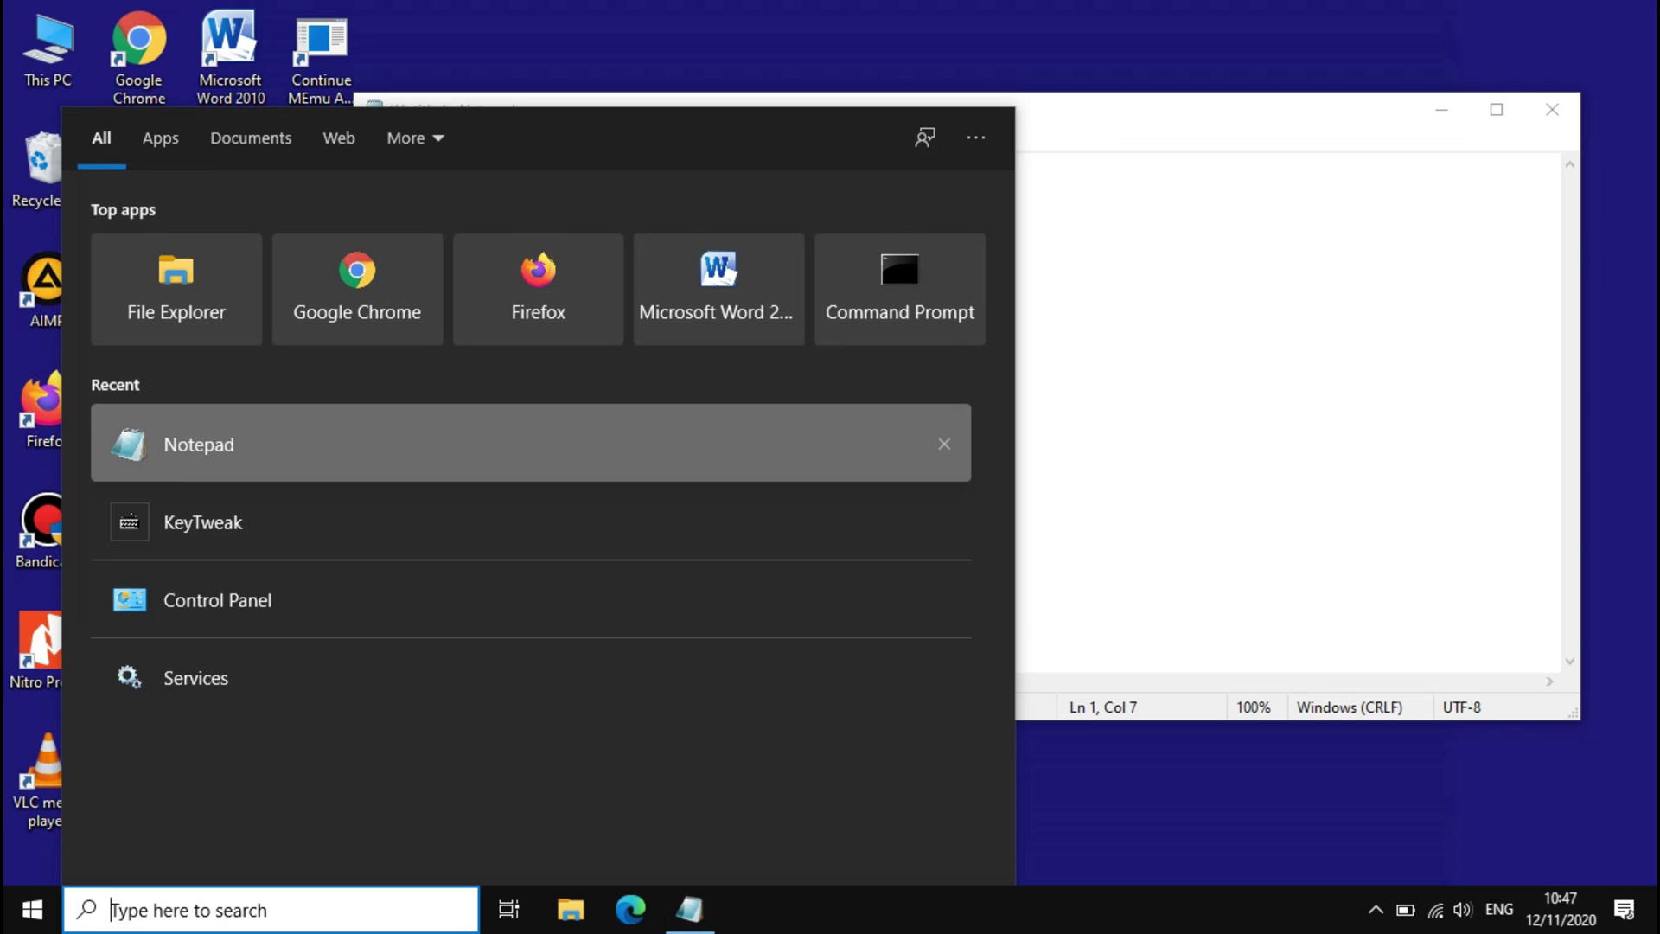
type("ons")
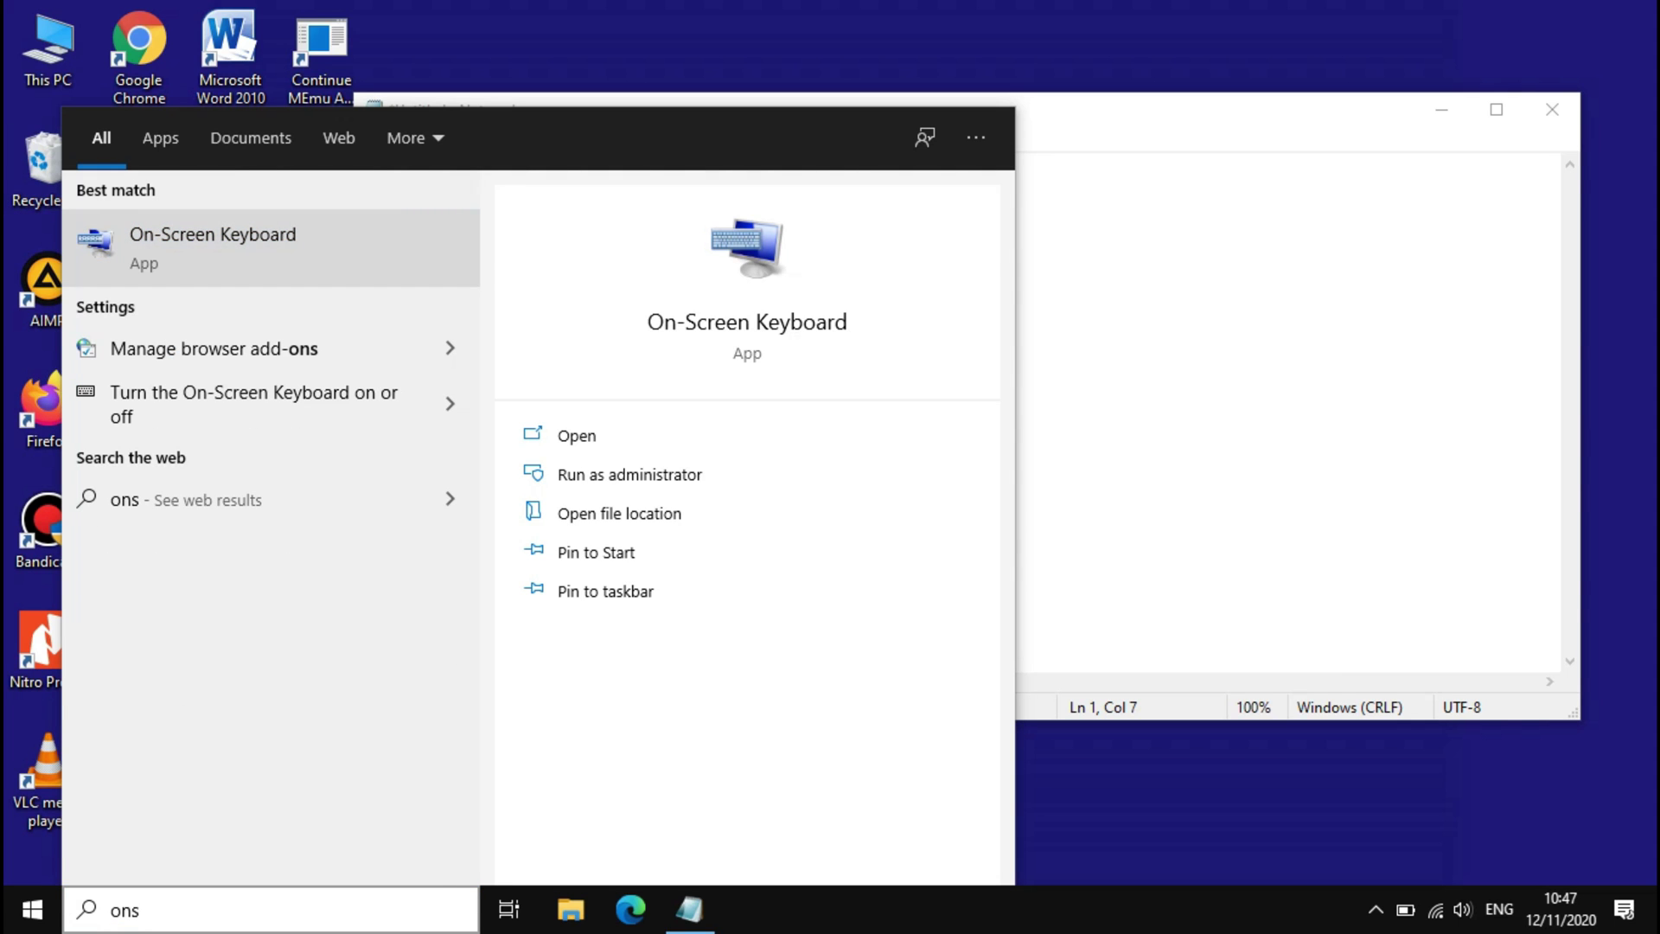
key("Return")
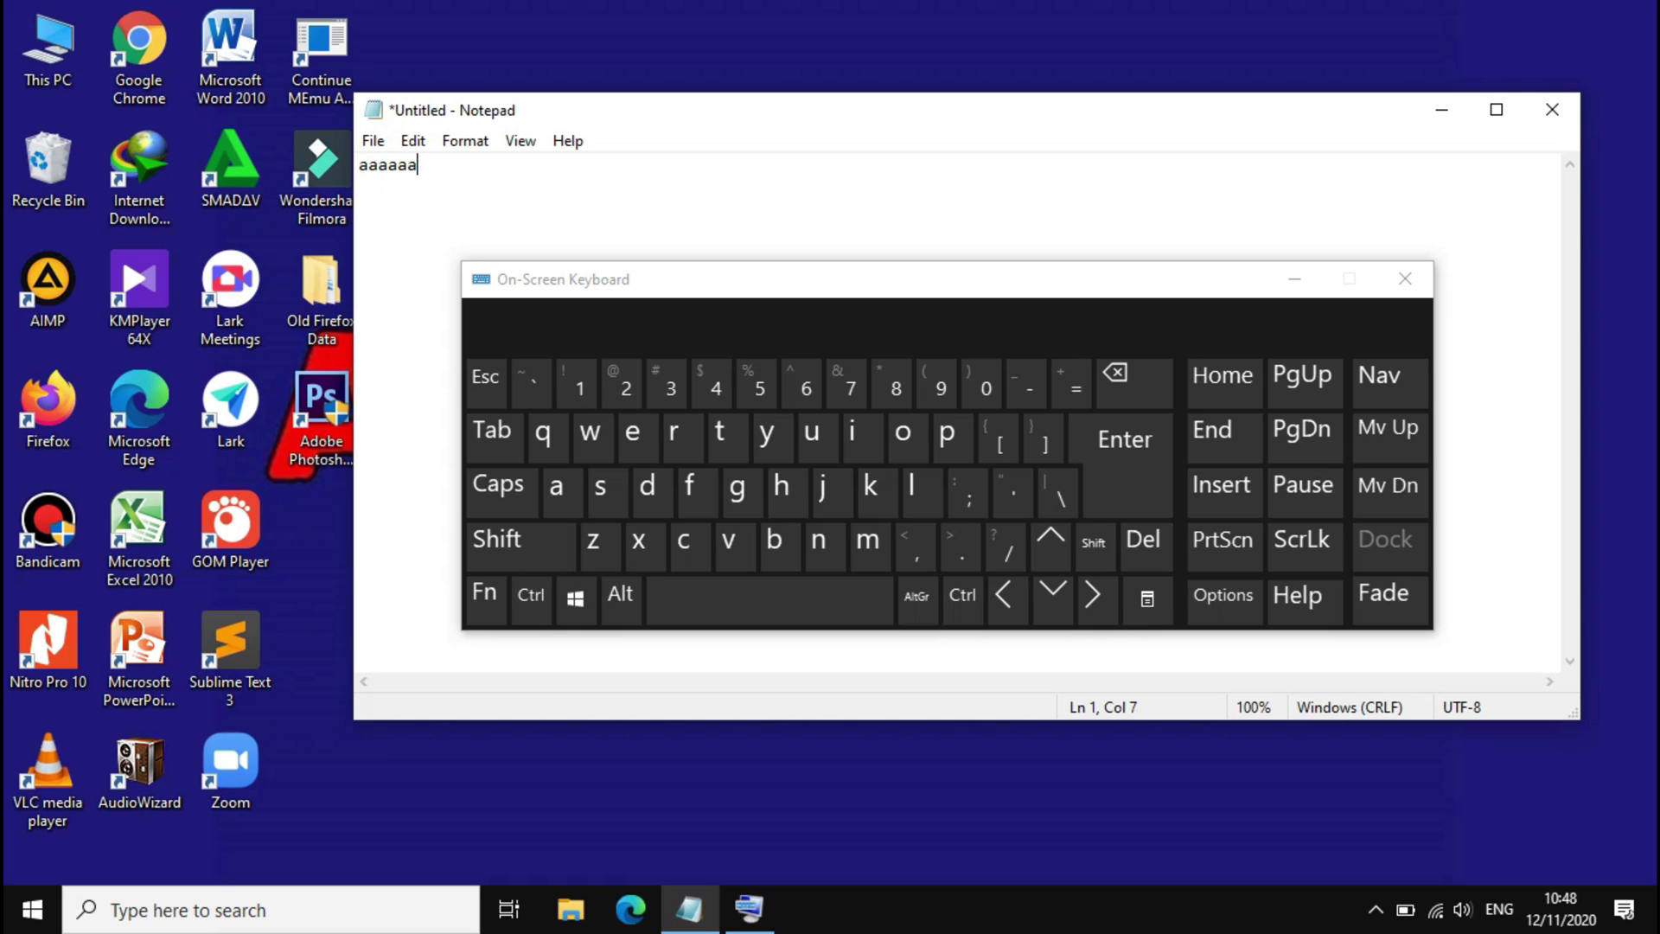
Minimize the On-Screen Keyboard and Notepad windows and refresh the desktop repeatedly.
left_click(1294, 278)
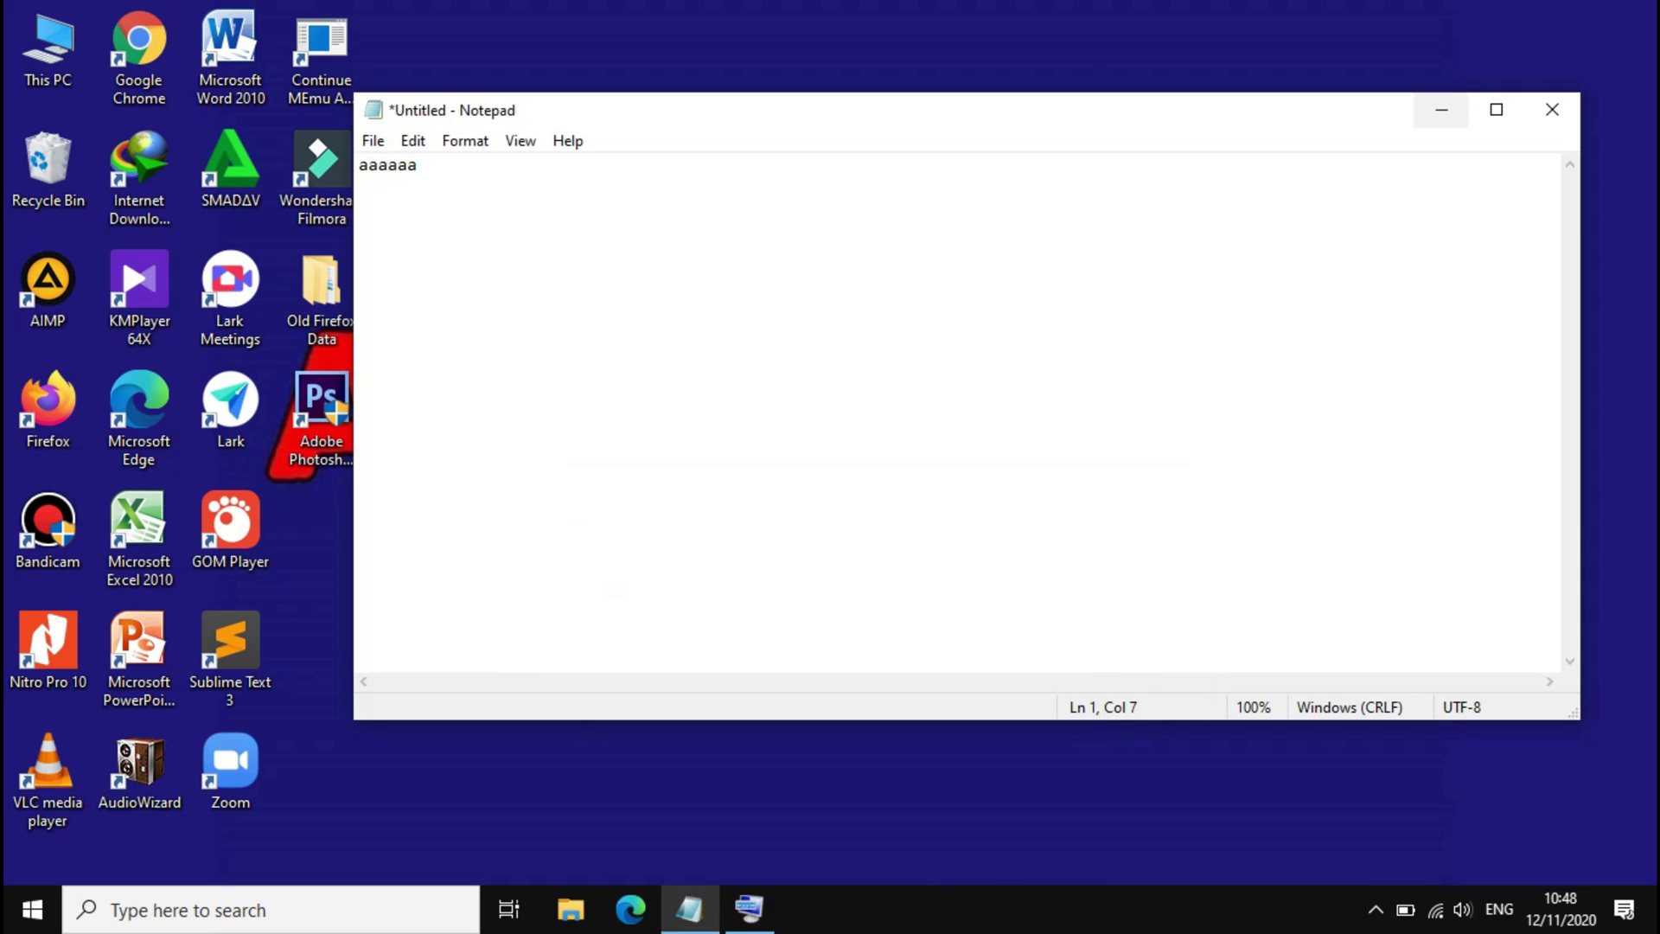
left_click(1441, 110)
right_click(711, 309)
left_click(752, 378)
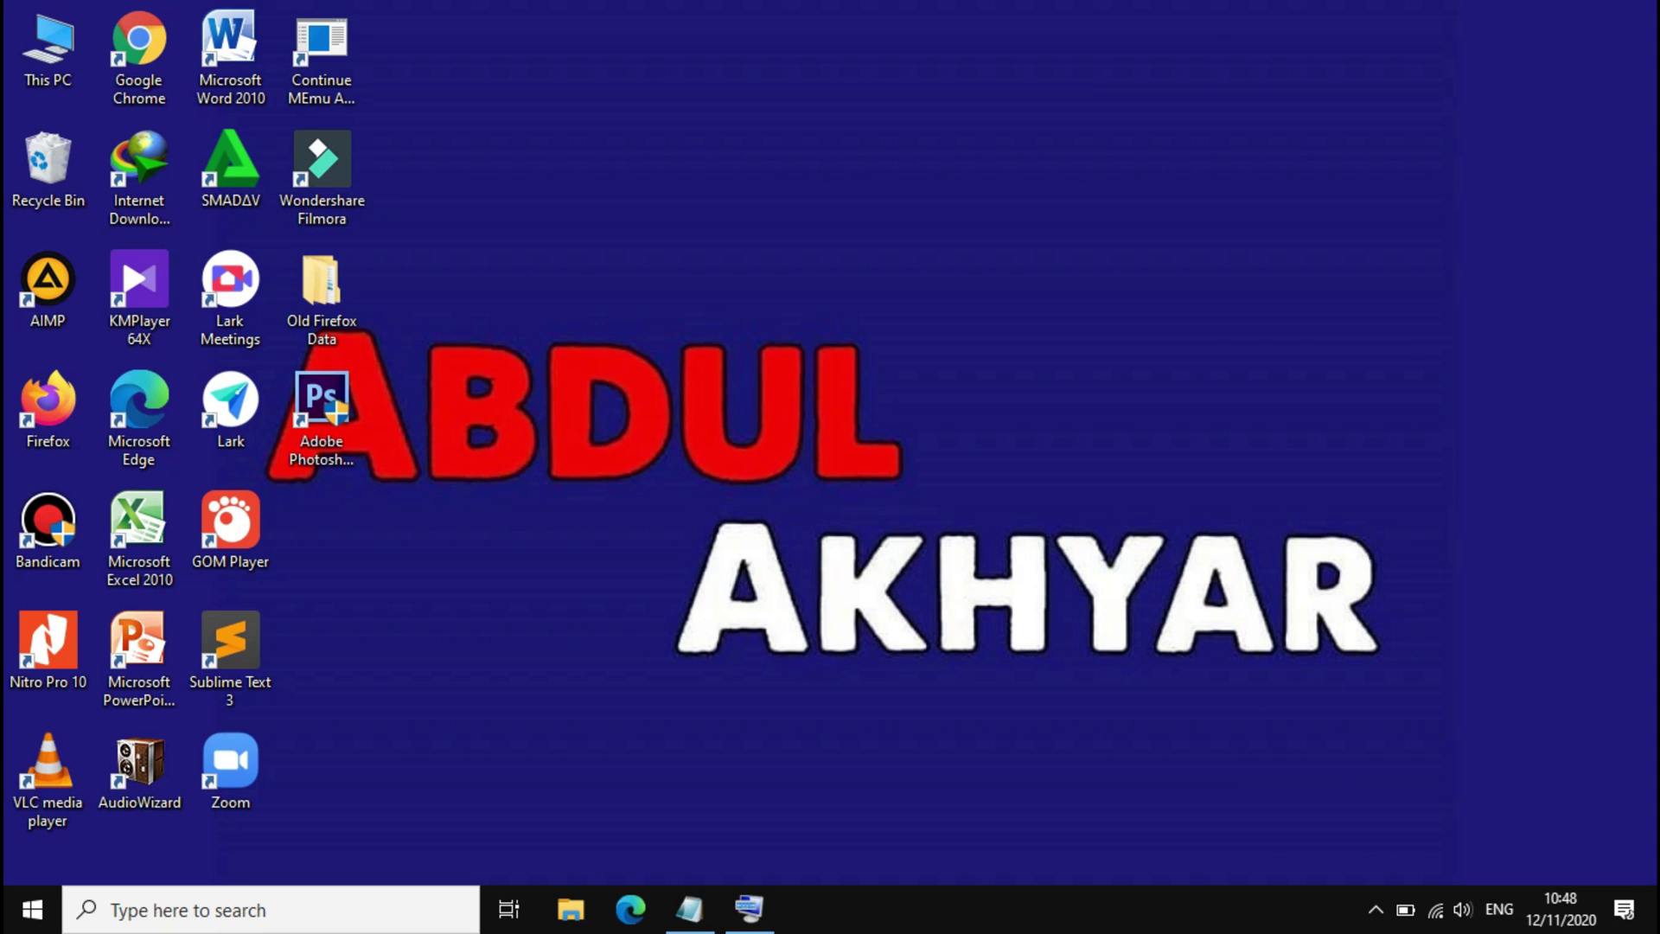
right_click(723, 293)
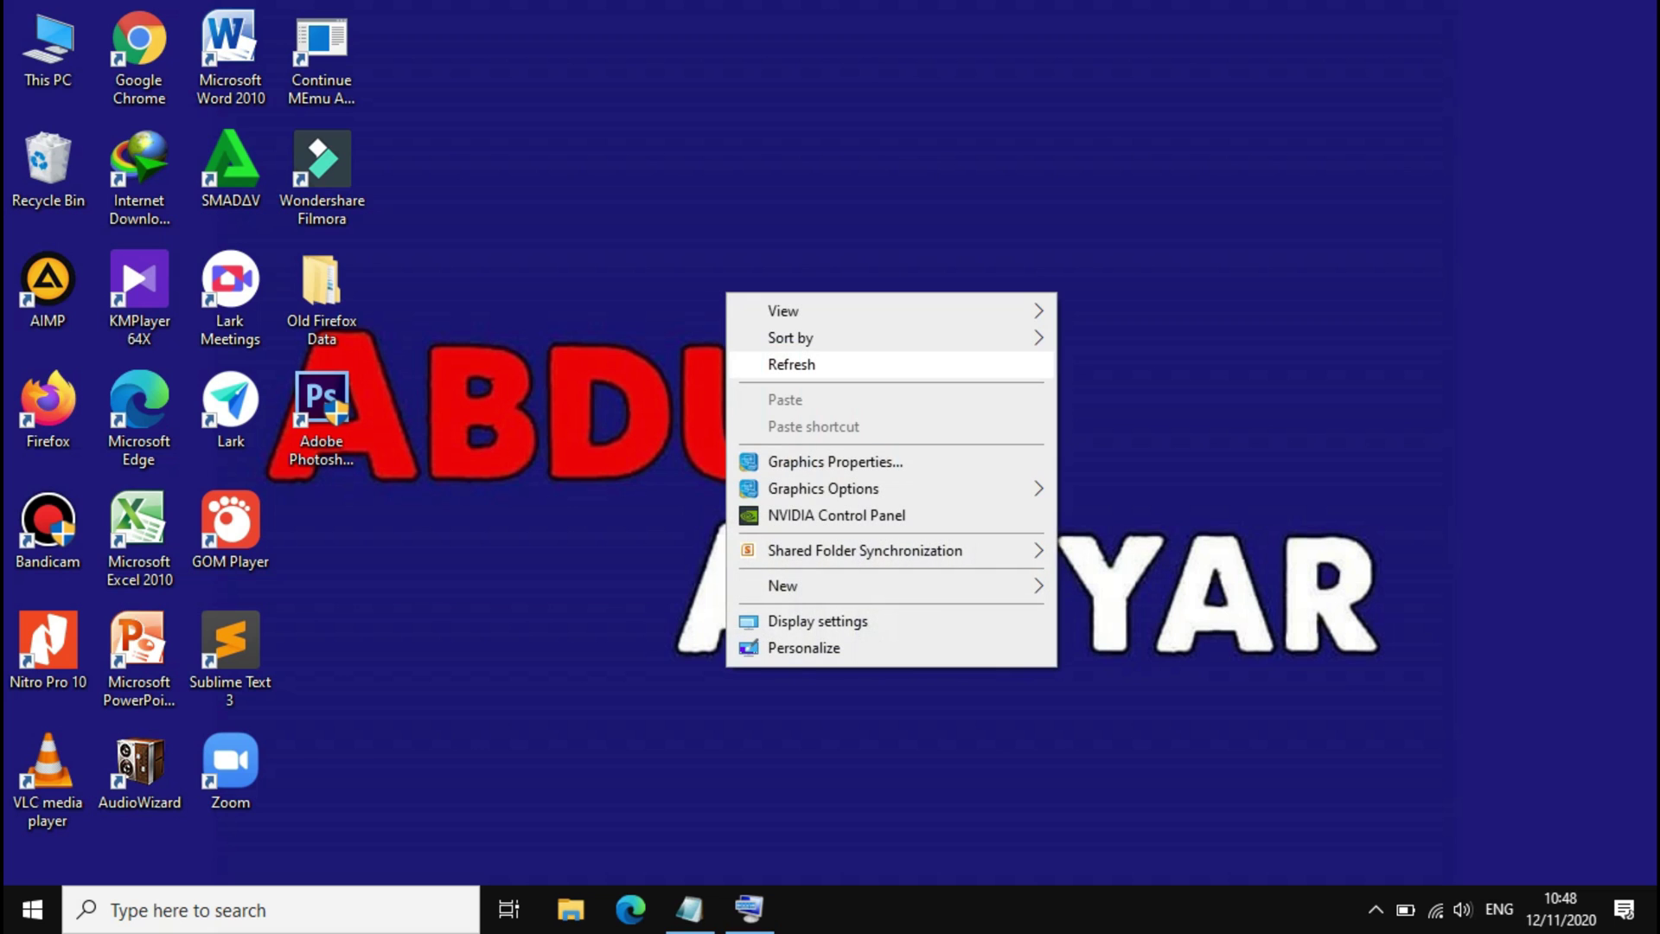
left_click(765, 364)
right_click(737, 275)
left_click(778, 349)
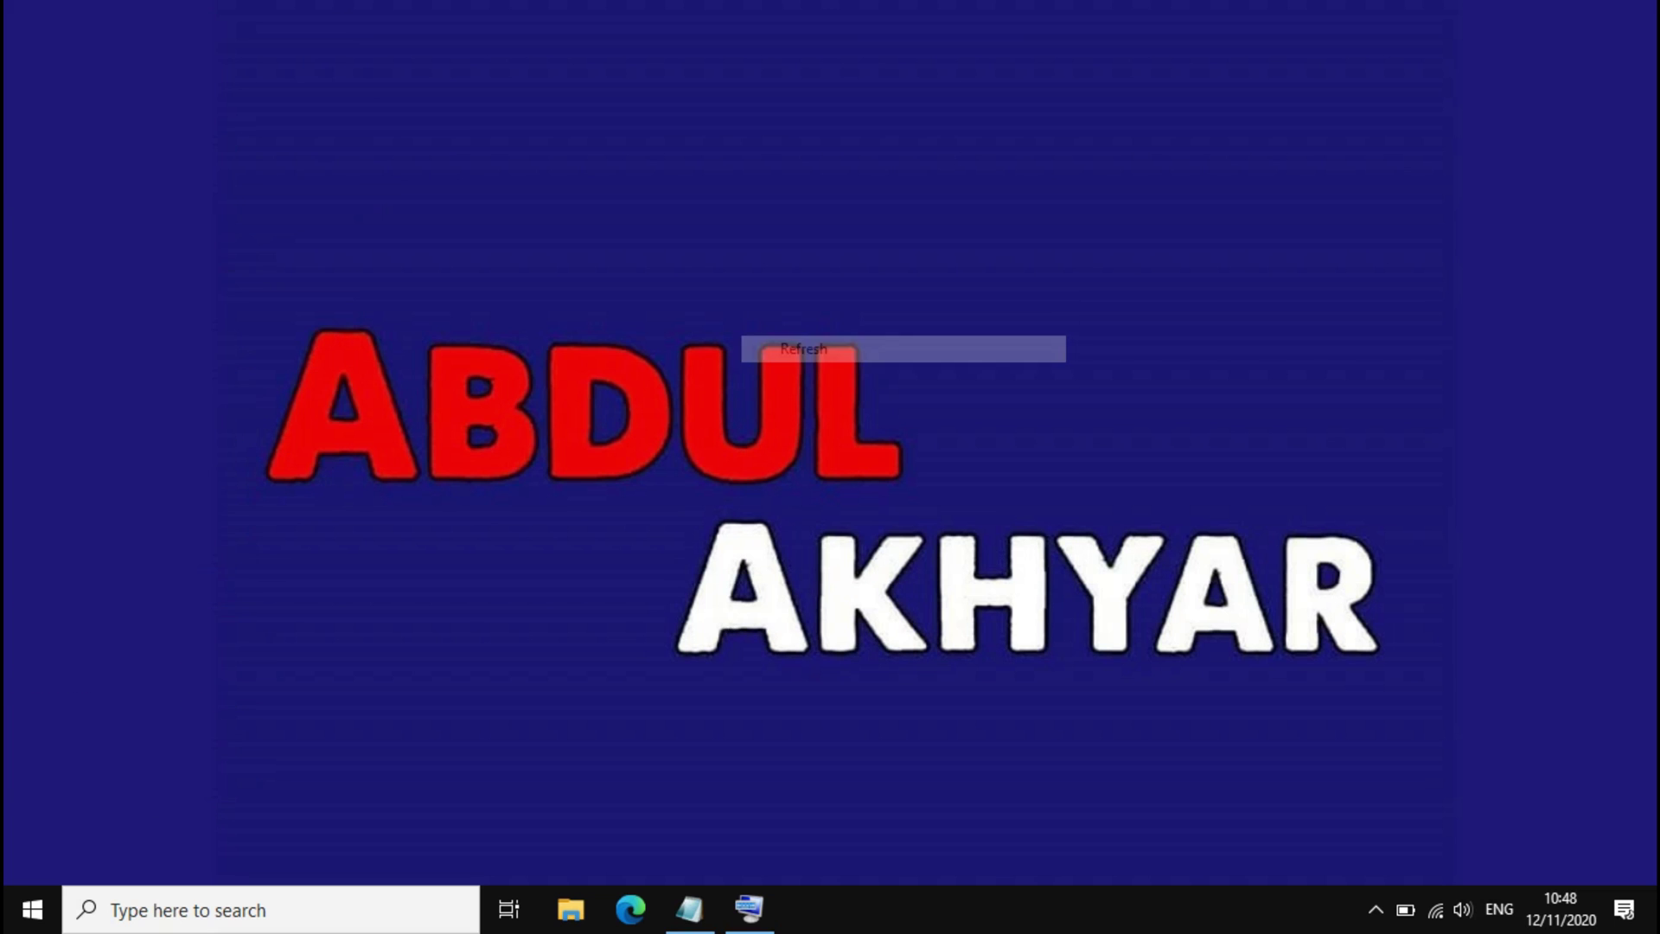
right_click(752, 299)
left_click(791, 370)
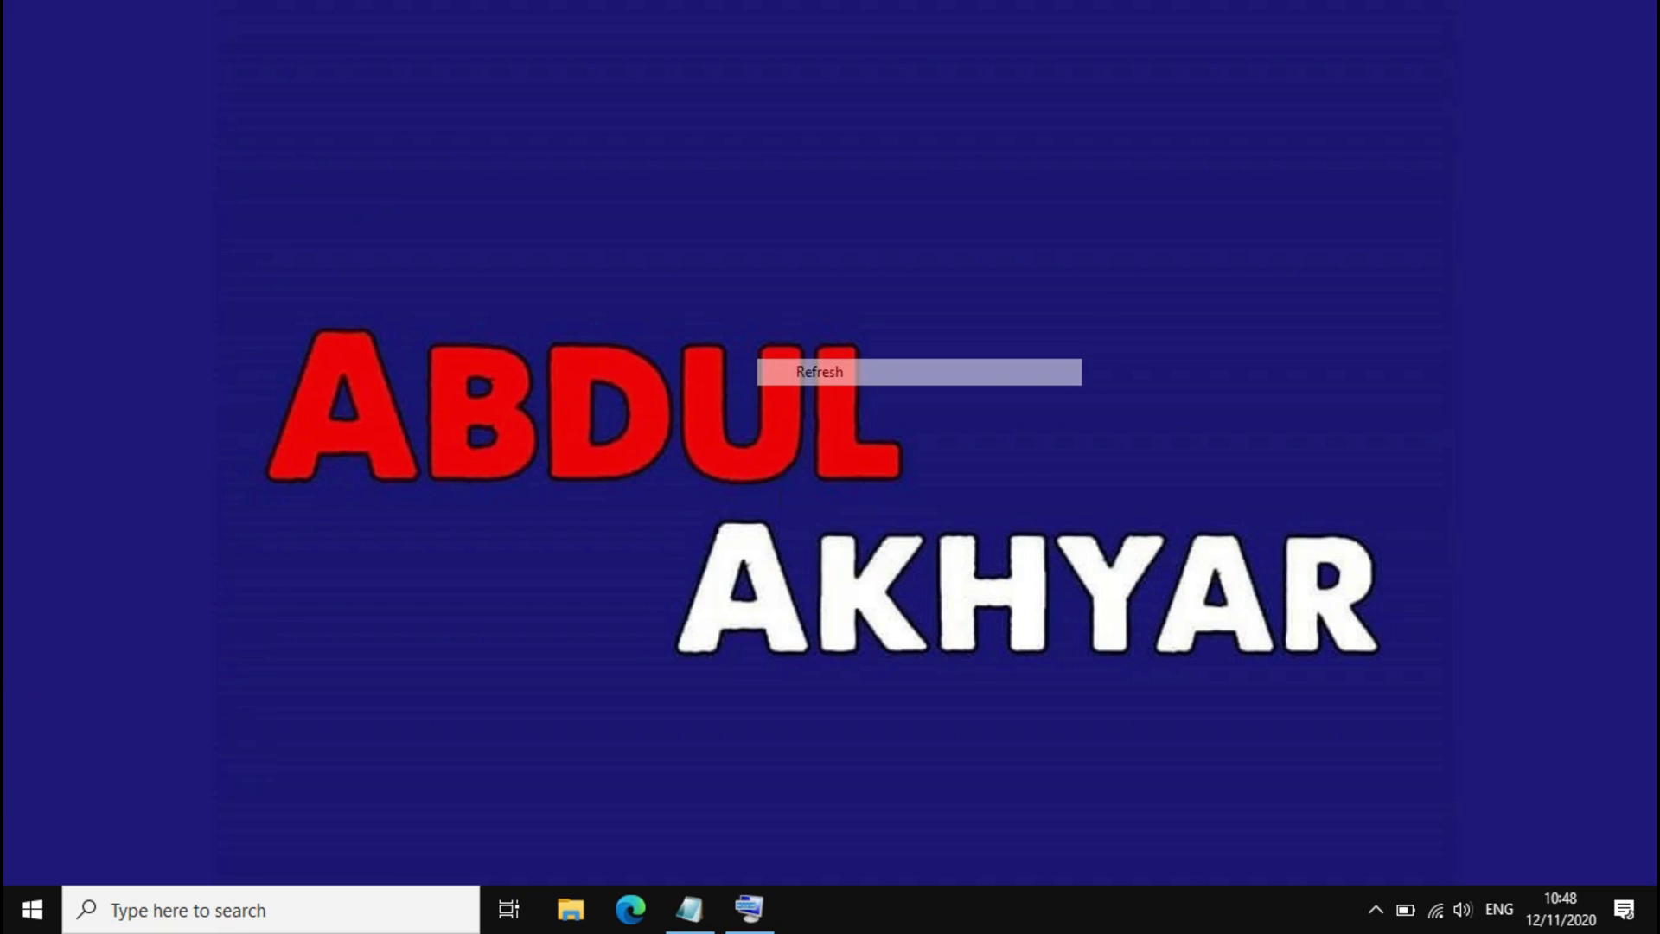
right_click(775, 303)
left_click(813, 374)
right_click(804, 330)
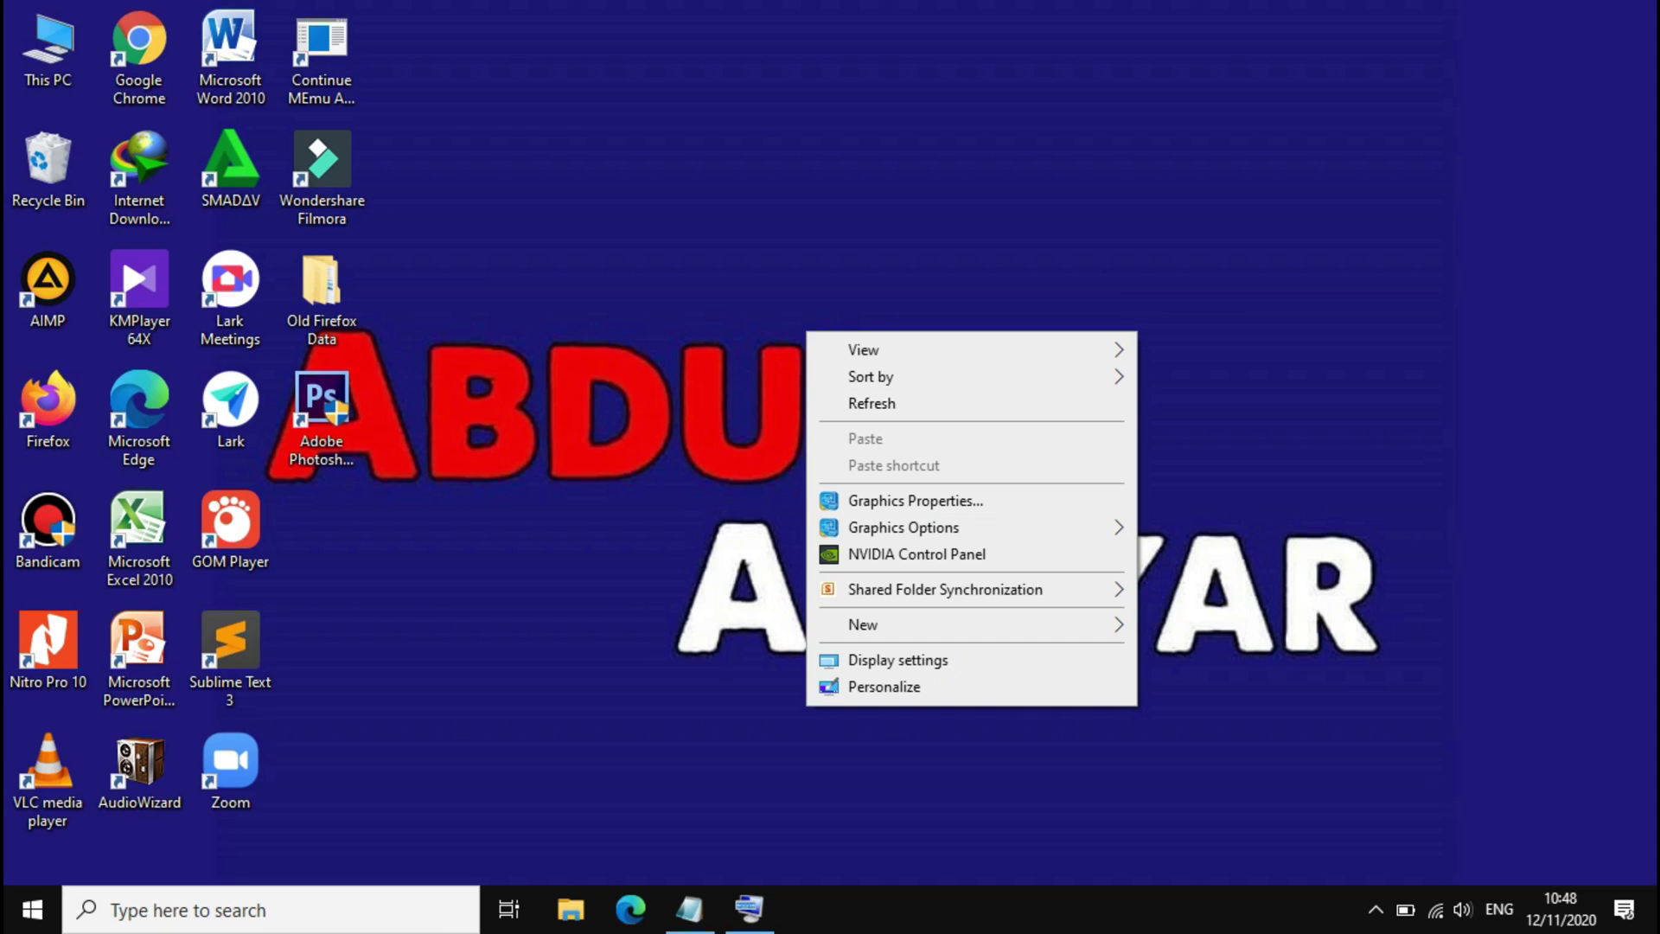
left_click(839, 403)
right_click(816, 340)
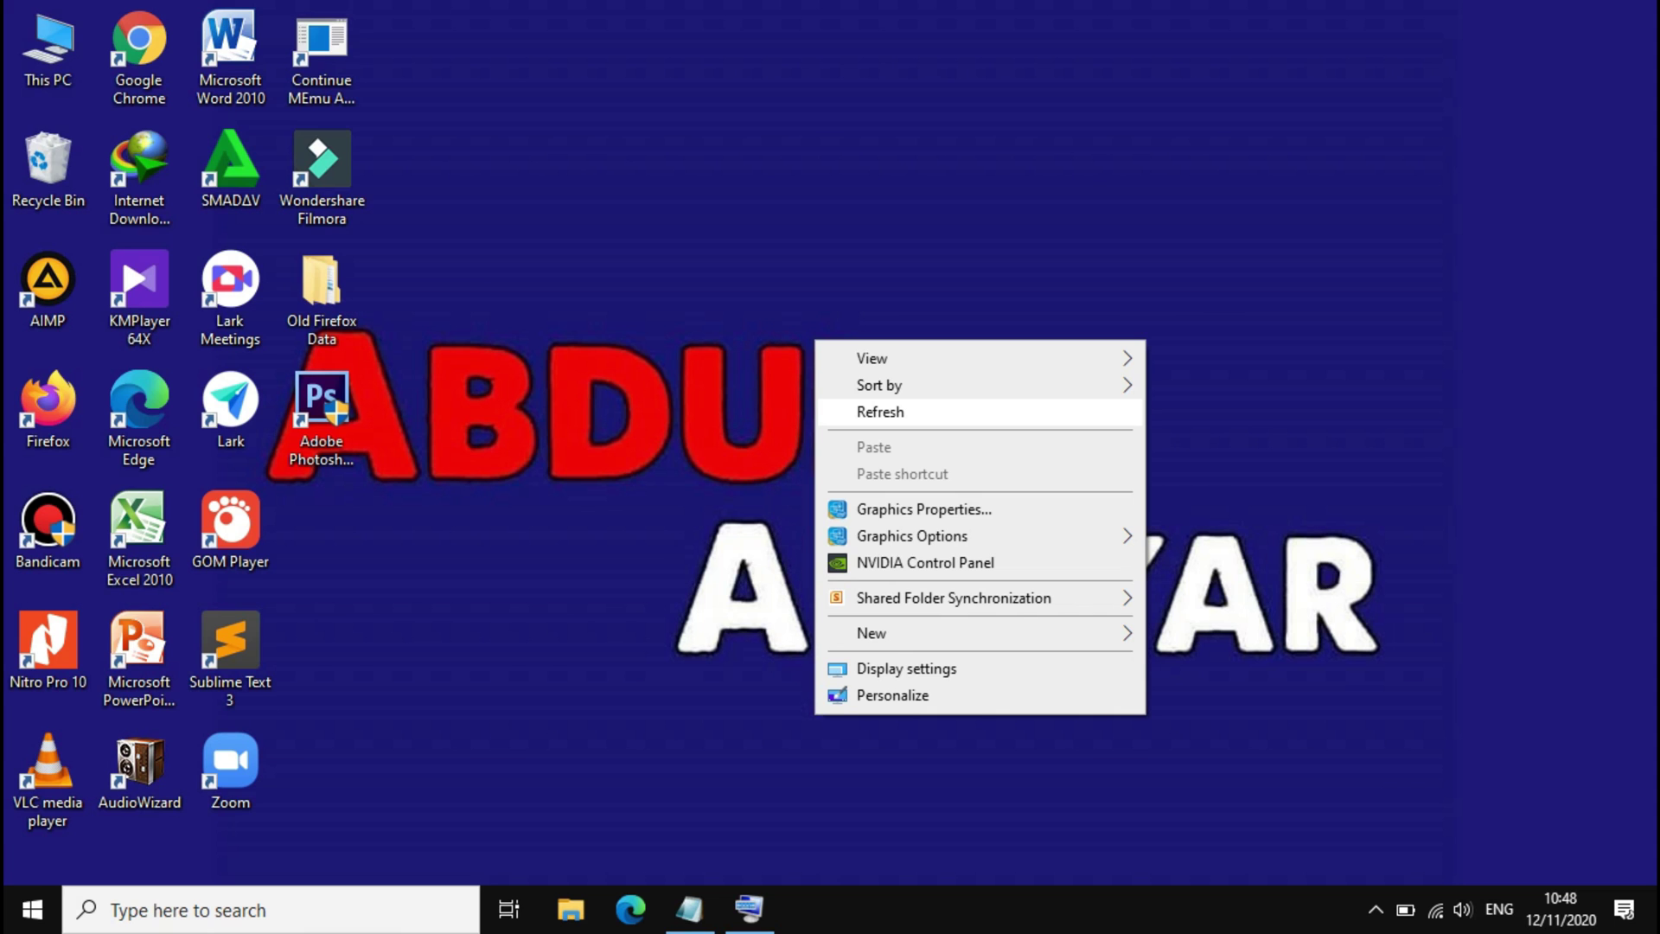
left_click(881, 411)
right_click(770, 313)
left_click(835, 384)
right_click(767, 305)
left_click(832, 376)
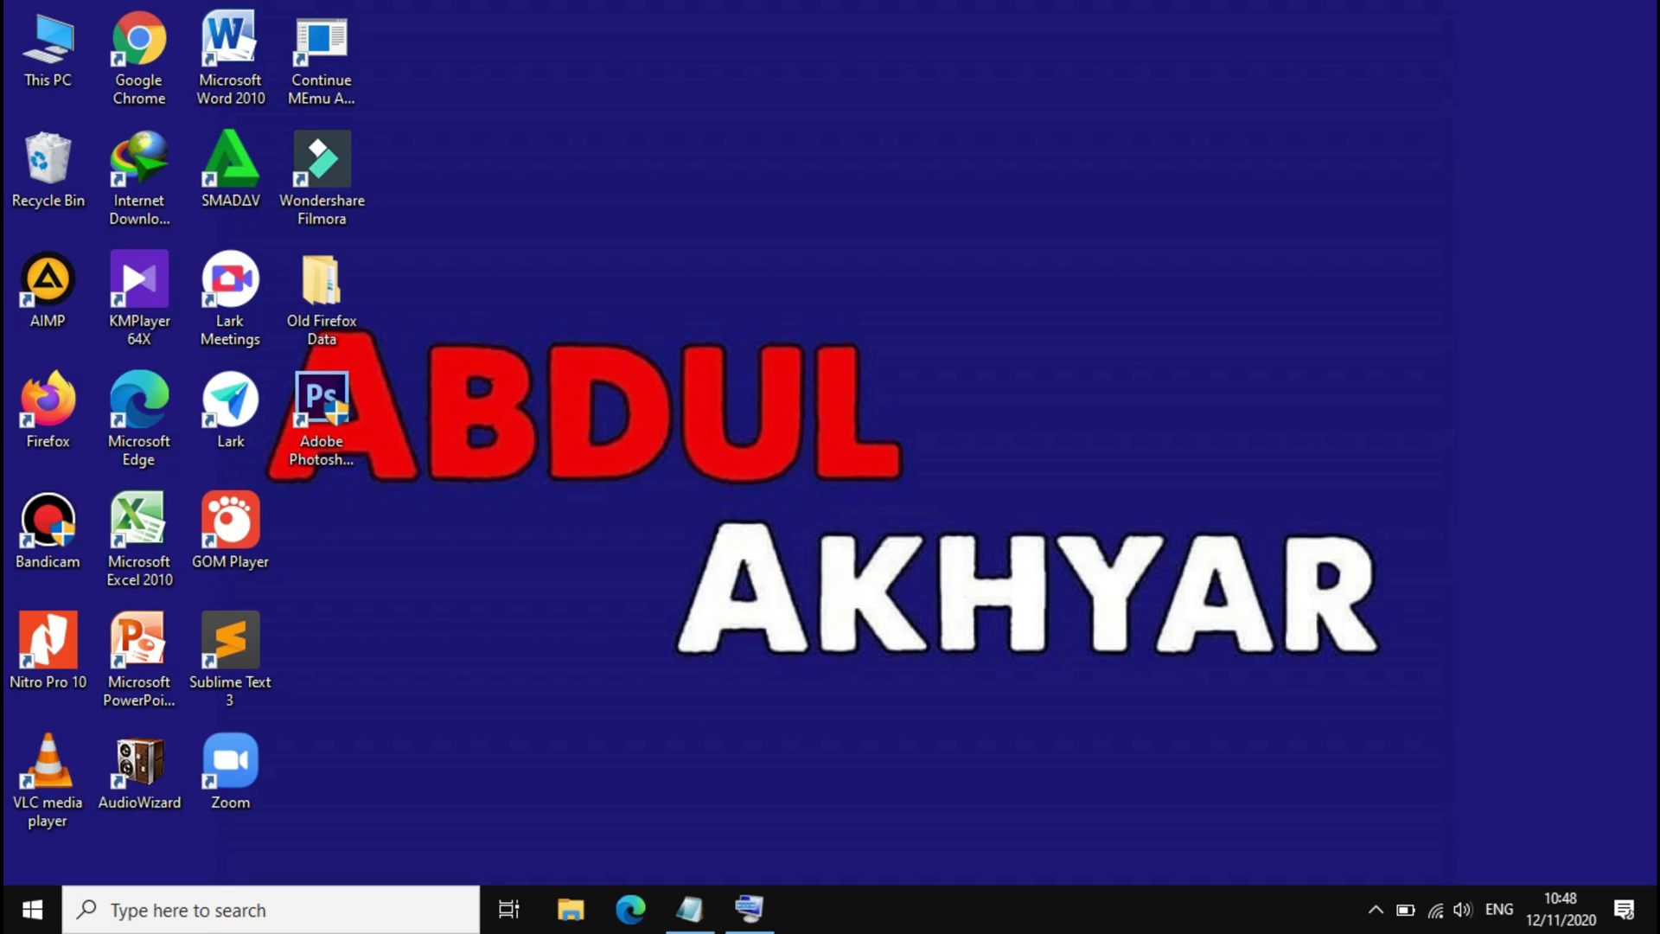